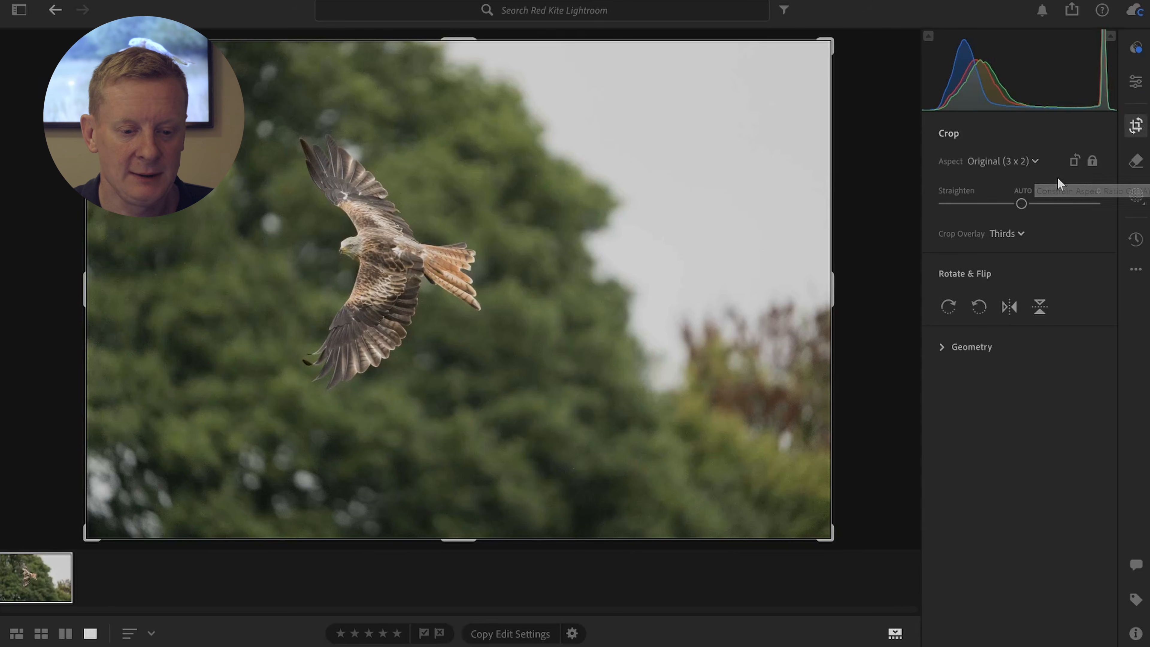
# Step: Crop the photo to a 5 x 4 aspect in portrait orientation, tightened around the flying bird
pyautogui.click(1032, 162)
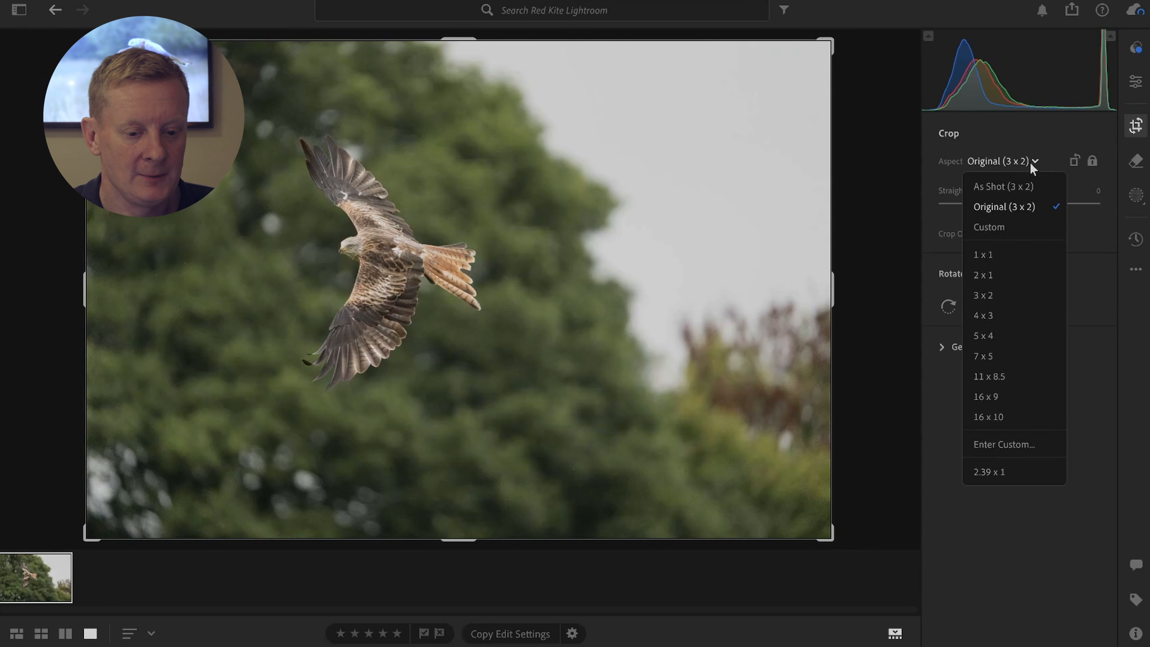
pyautogui.click(1009, 333)
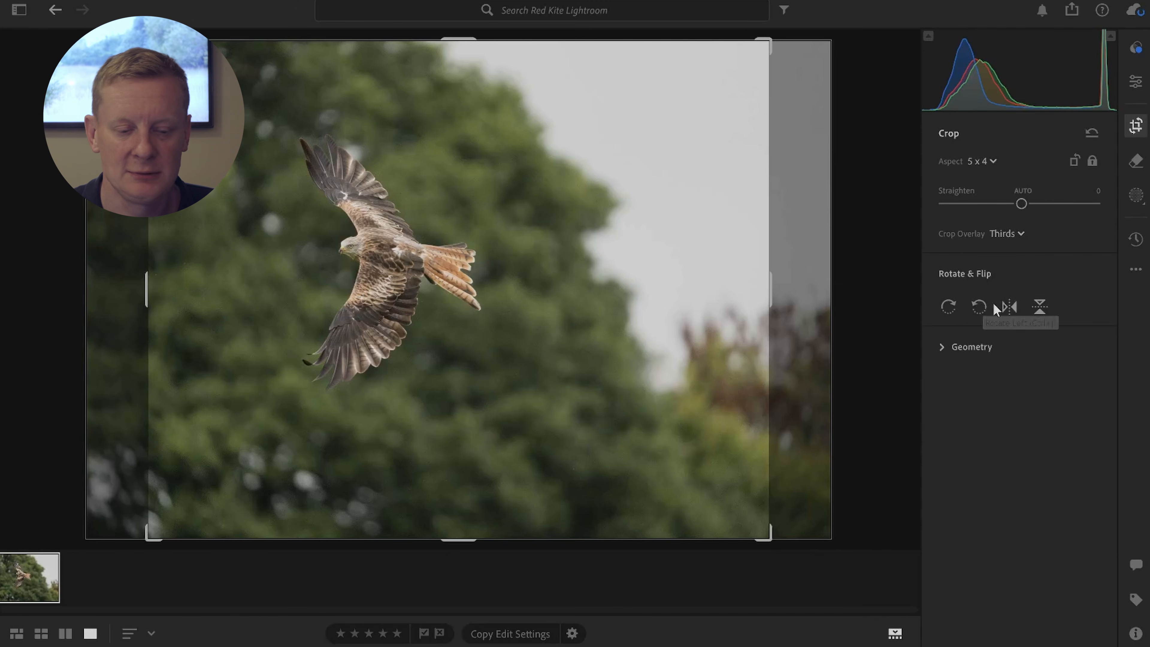
pyautogui.click(1070, 161)
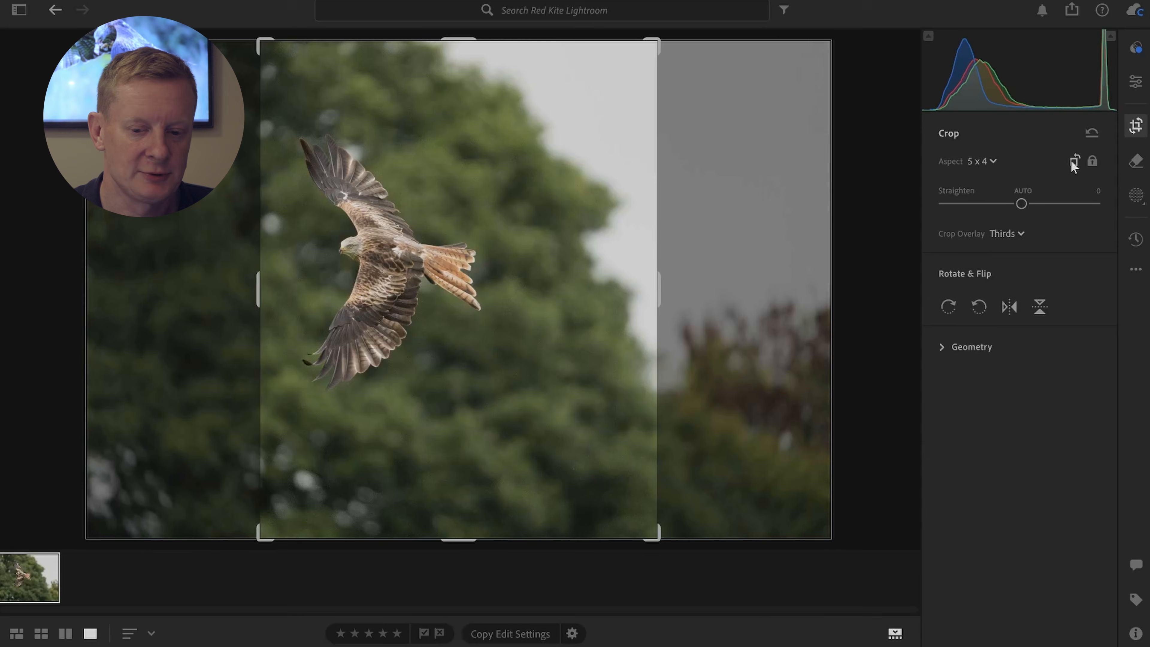
pyautogui.moveTo(655, 538); pyautogui.dragTo(611, 505)
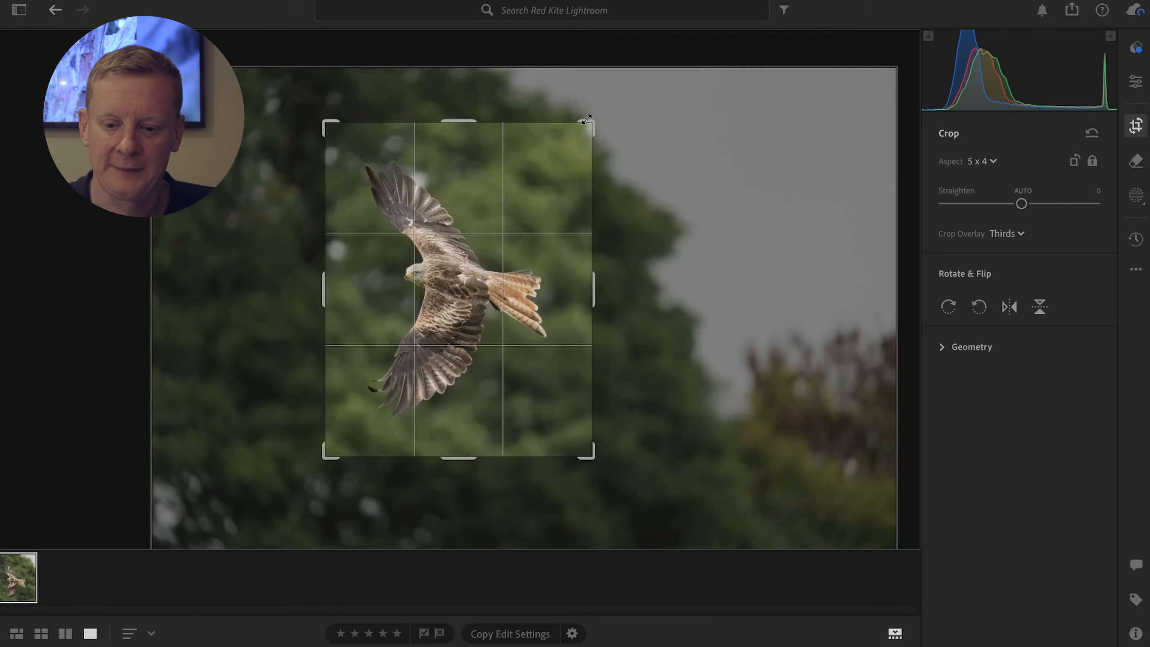
pyautogui.moveTo(454, 293); pyautogui.dragTo(462, 297)
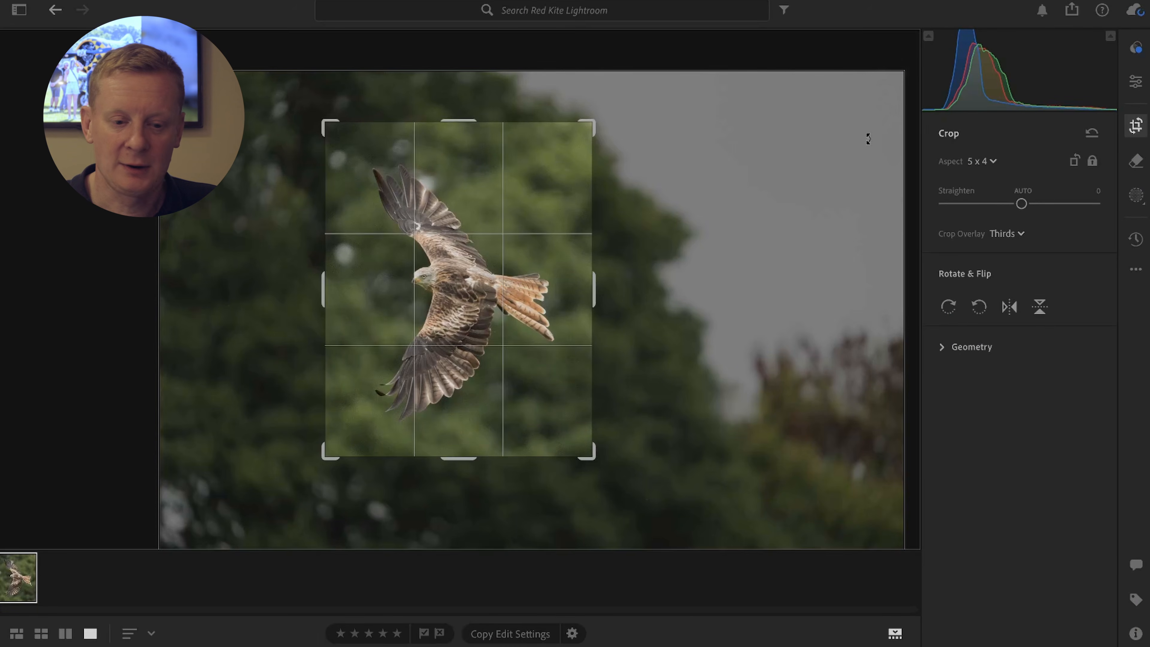
# Step: Try widening the crop with a Custom aspect for extra background in front of the bird, and undo it
pyautogui.click(967, 159)
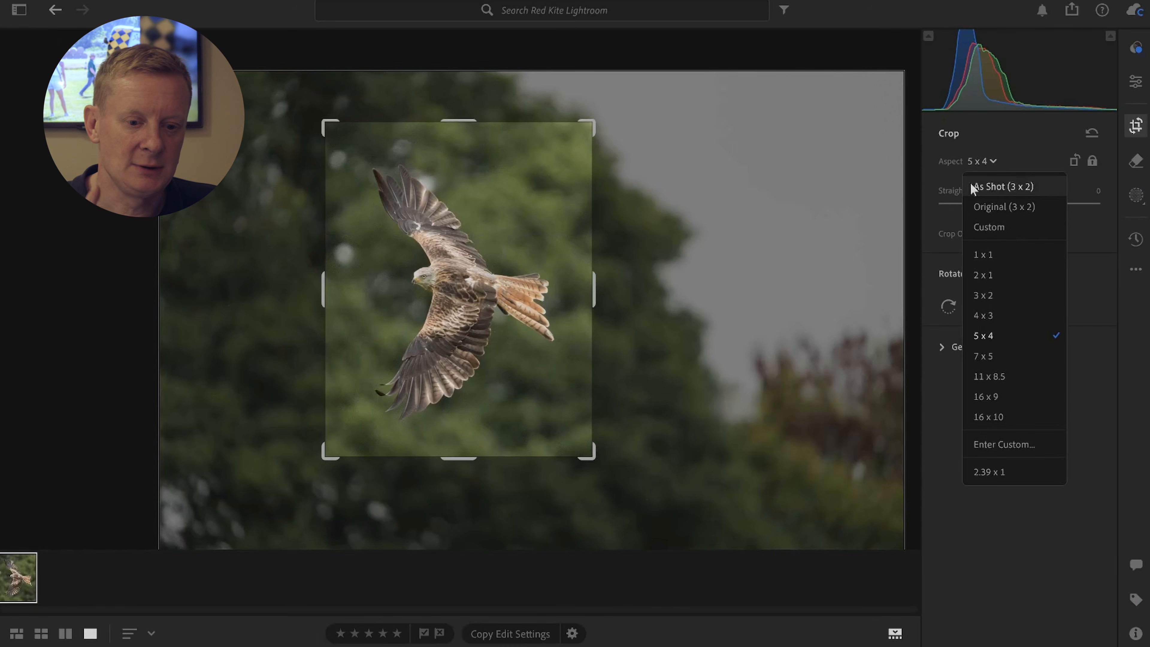
pyautogui.click(981, 226)
pyautogui.moveTo(342, 291); pyautogui.dragTo(380, 308)
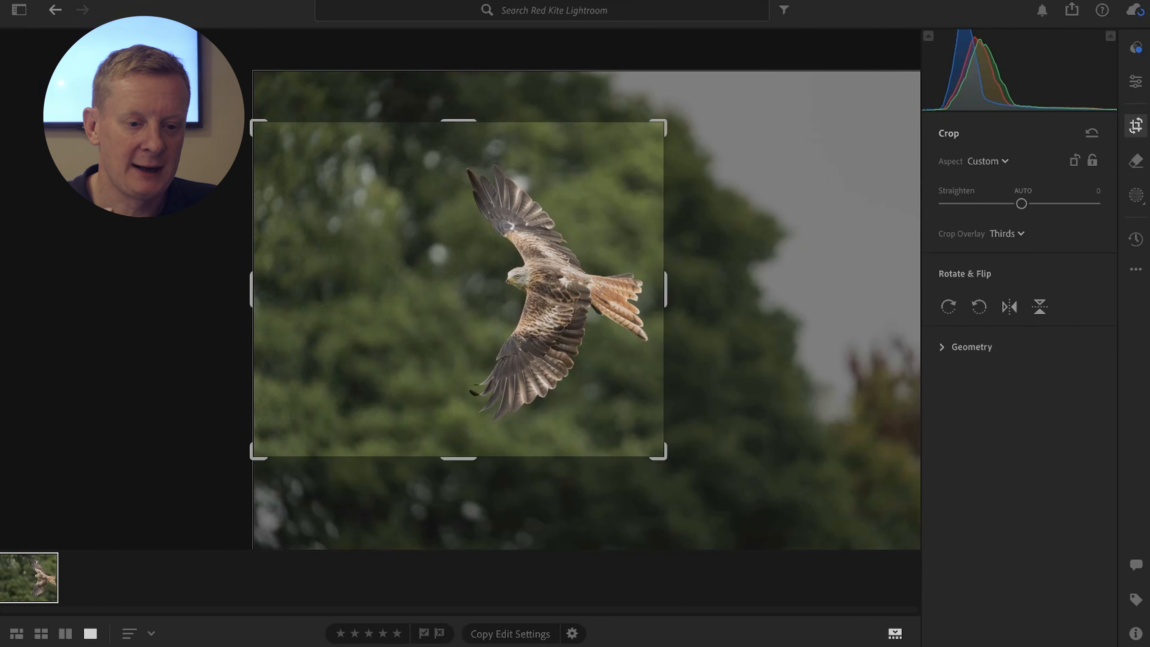
pyautogui.click(1135, 82)
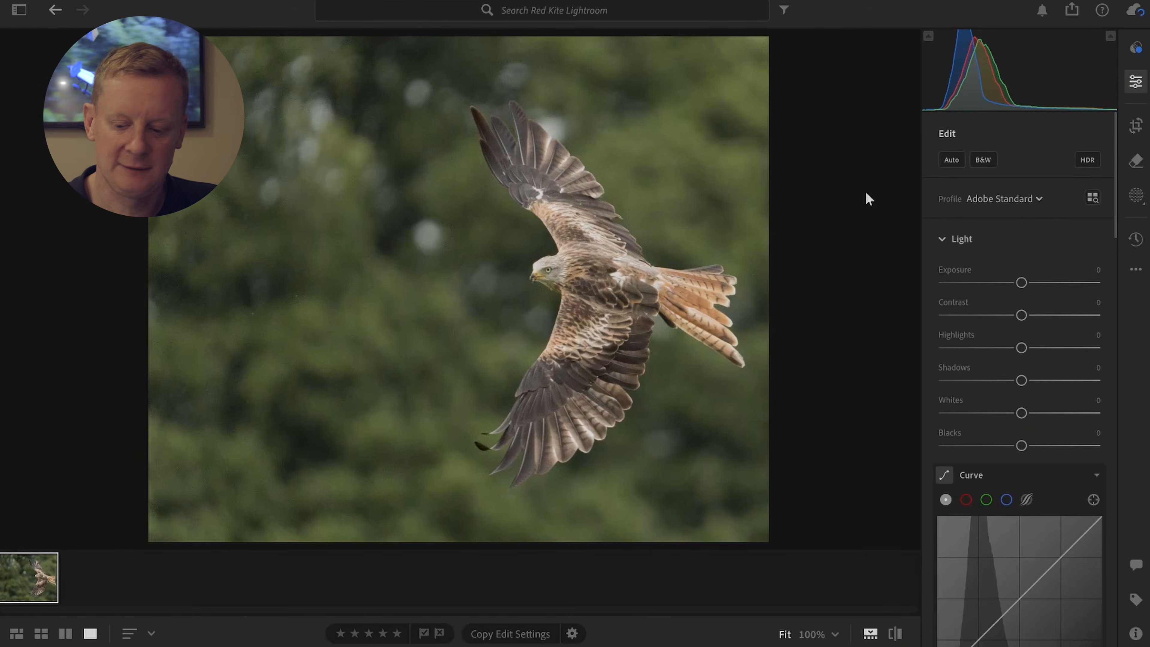
pyautogui.press('super+z')
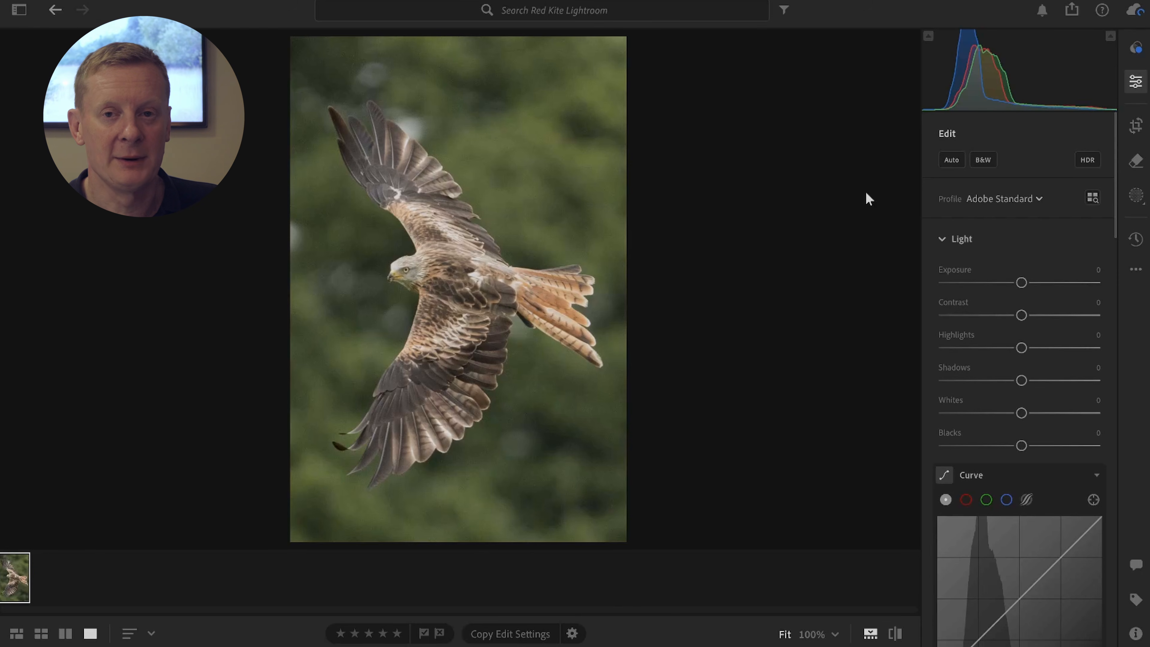
# Step: Create a Background mask and make a duplicated, inverted copy of it for the bird
pyautogui.click(1136, 198)
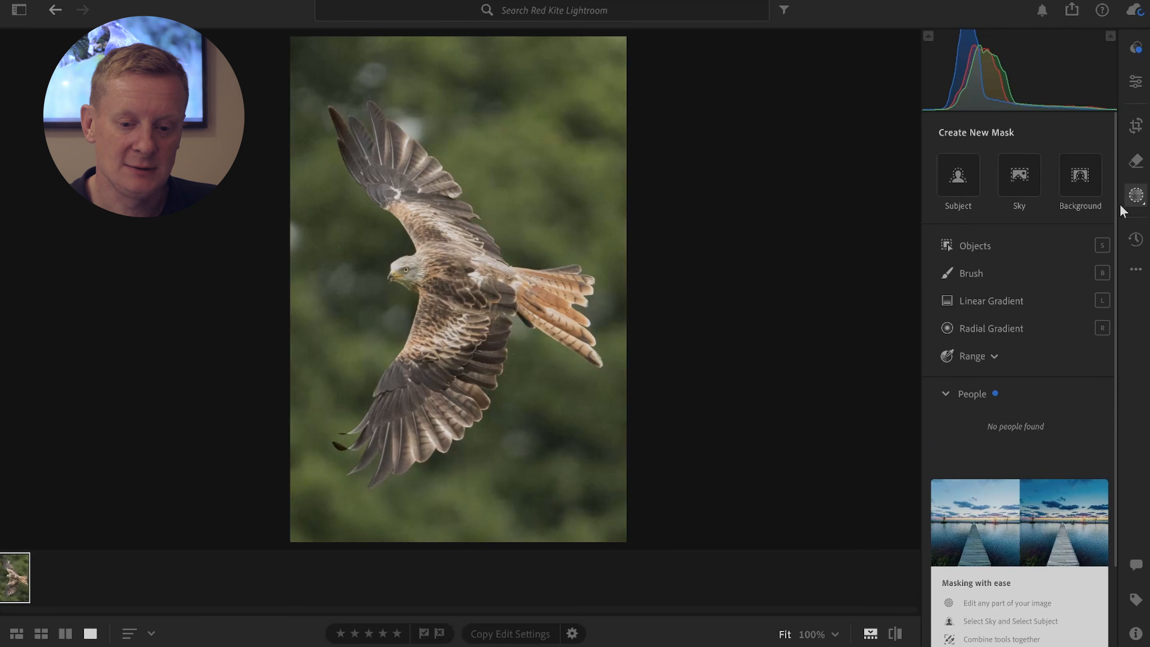
pyautogui.click(1086, 186)
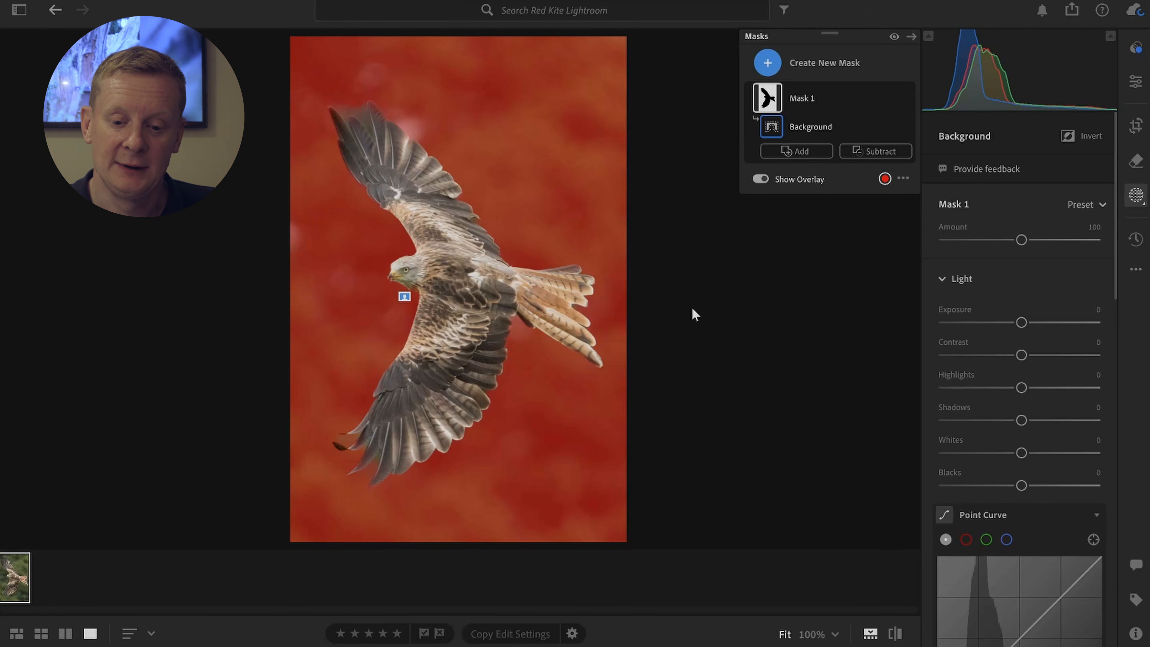
pyautogui.click(357, 117)
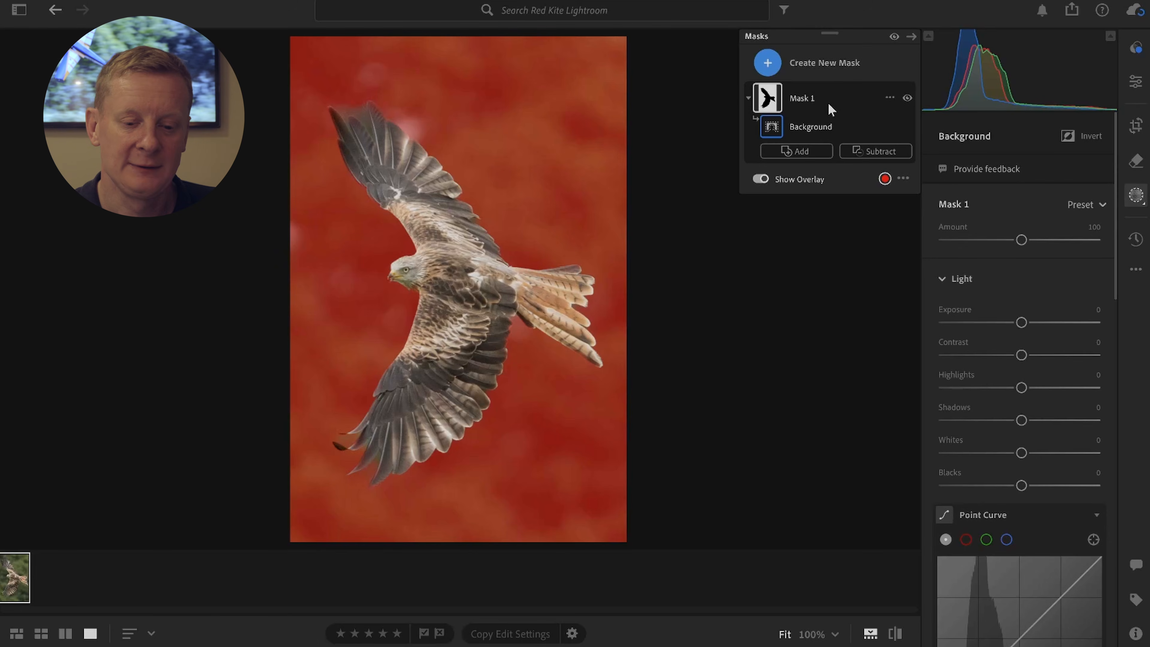
pyautogui.click(890, 98)
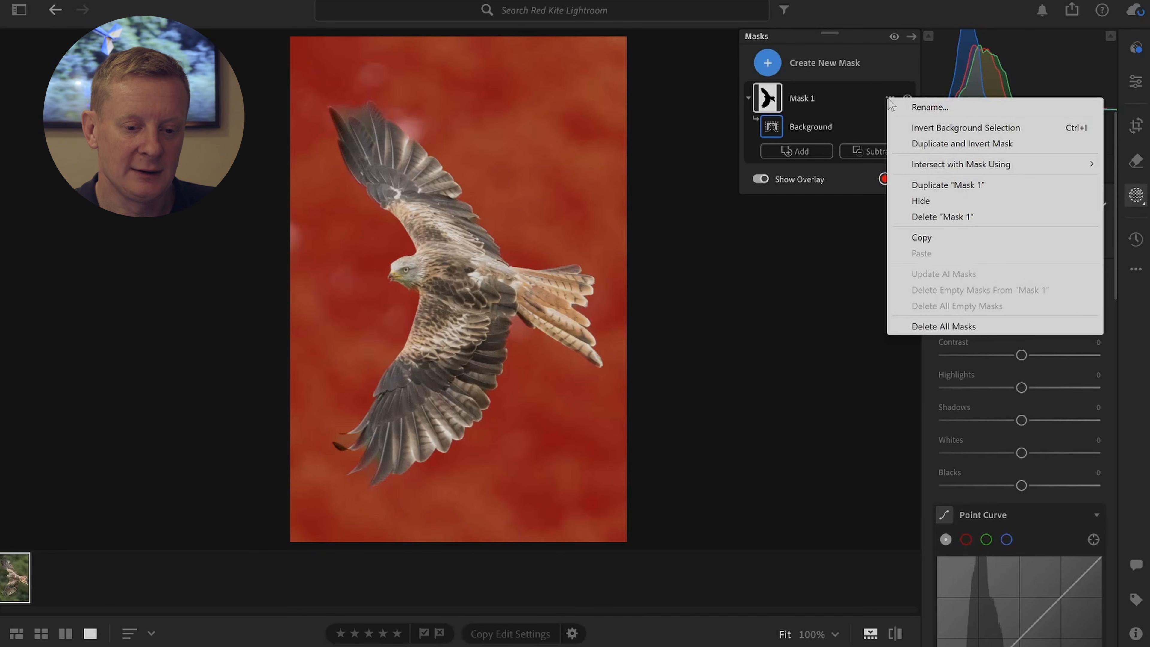
pyautogui.click(962, 144)
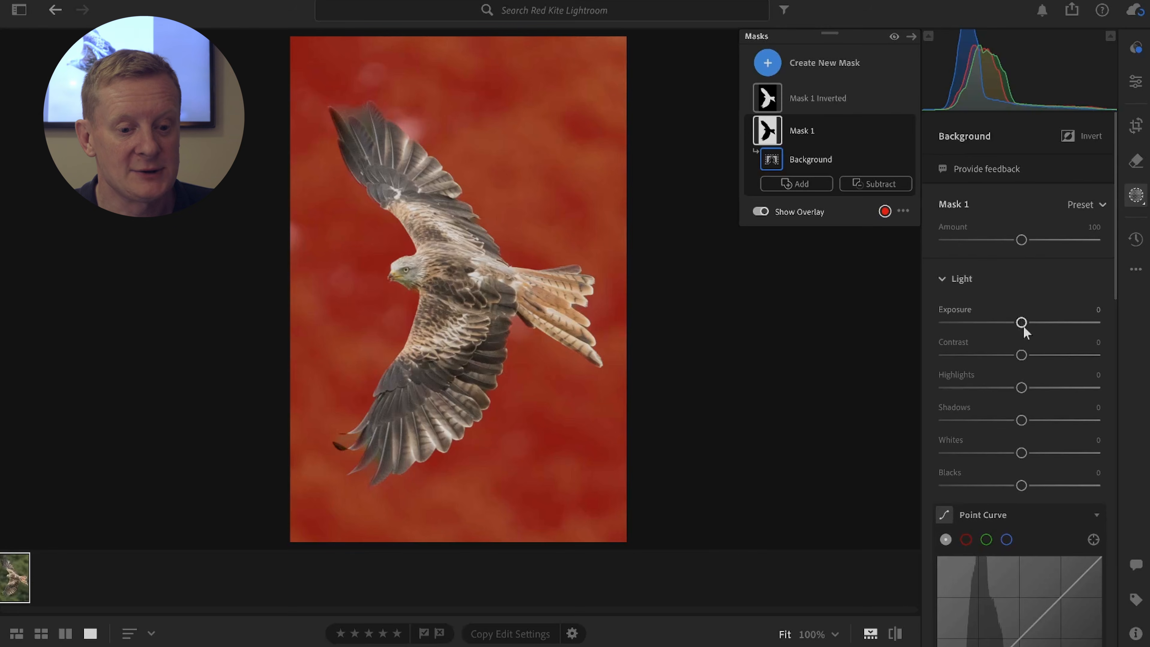
# Step: Set the background mask's exposure to +0.80 and contrast to -39, with the mask overlay hidden
pyautogui.moveTo(1022, 325); pyautogui.dragTo(1038, 330)
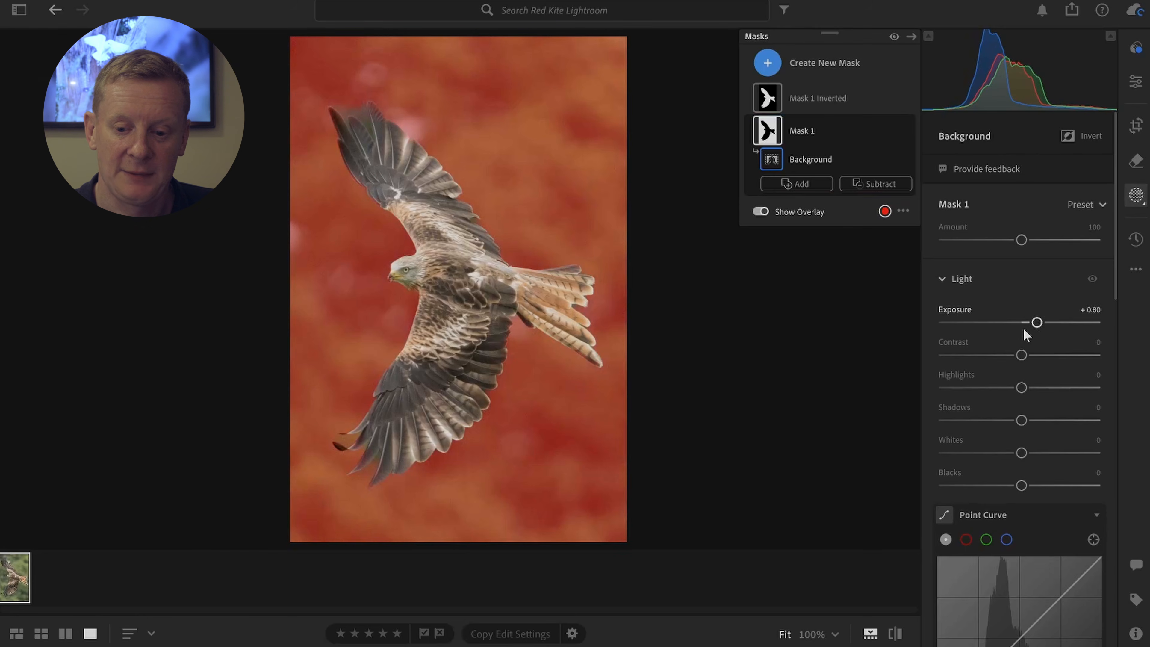
pyautogui.click(760, 211)
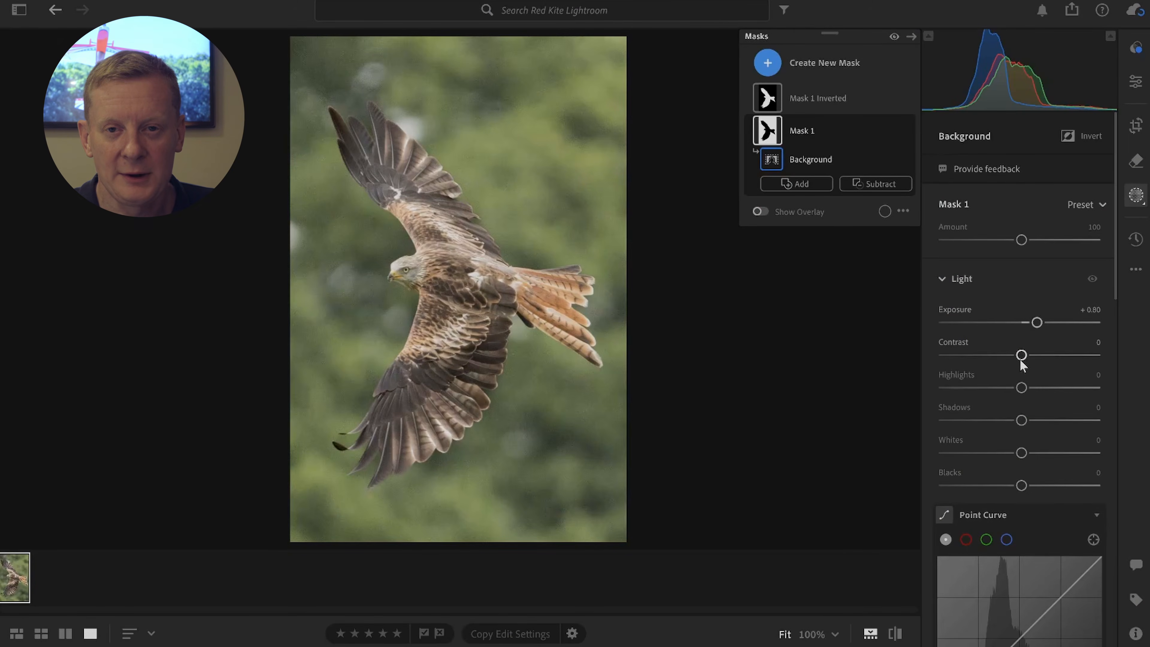
pyautogui.moveTo(1021, 360); pyautogui.dragTo(991, 357)
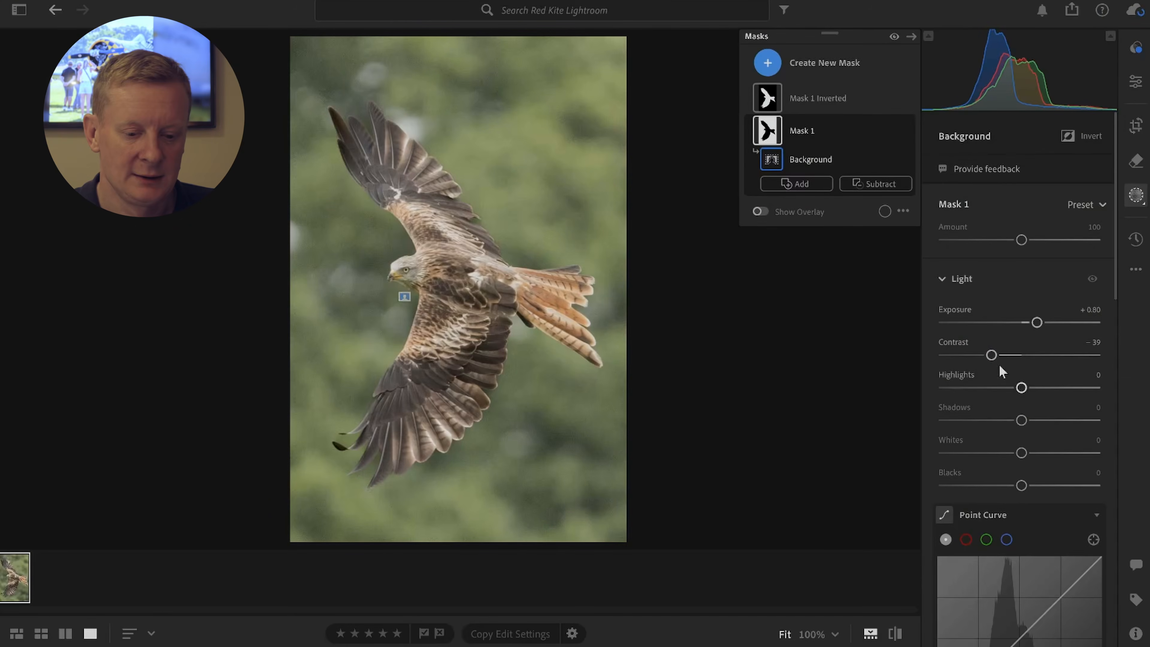
# Step: Set the background mask's texture to +88
pyautogui.scroll(-8, 1019, 272)
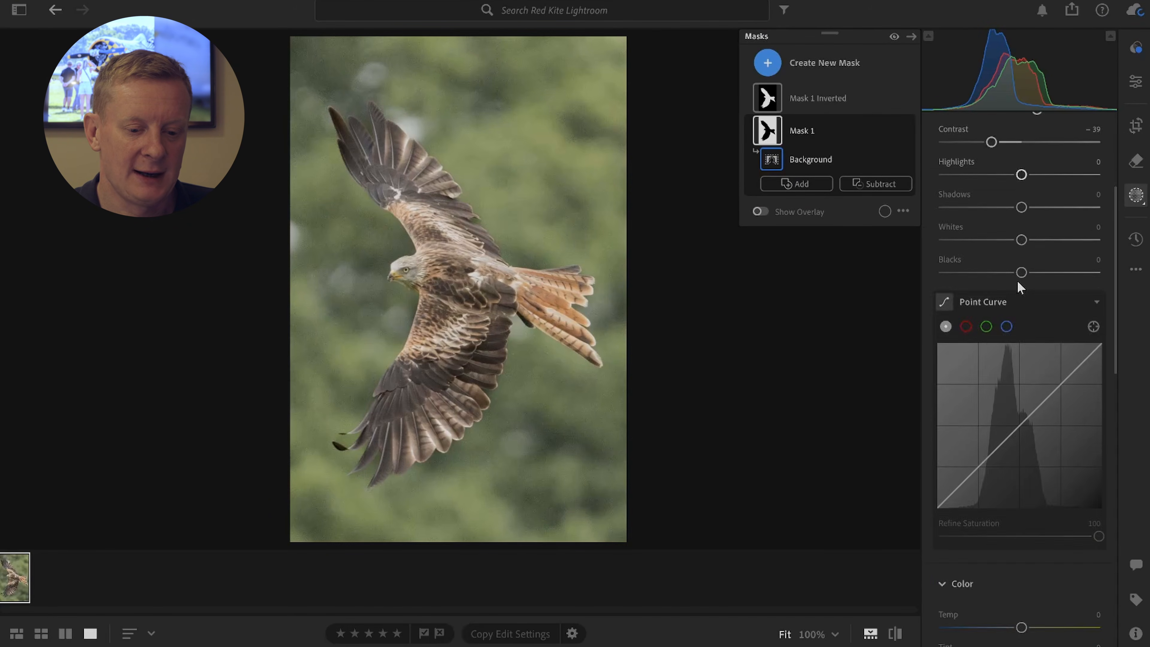
pyautogui.scroll(-3, 1018, 290)
pyautogui.scroll(-5, 1024, 296)
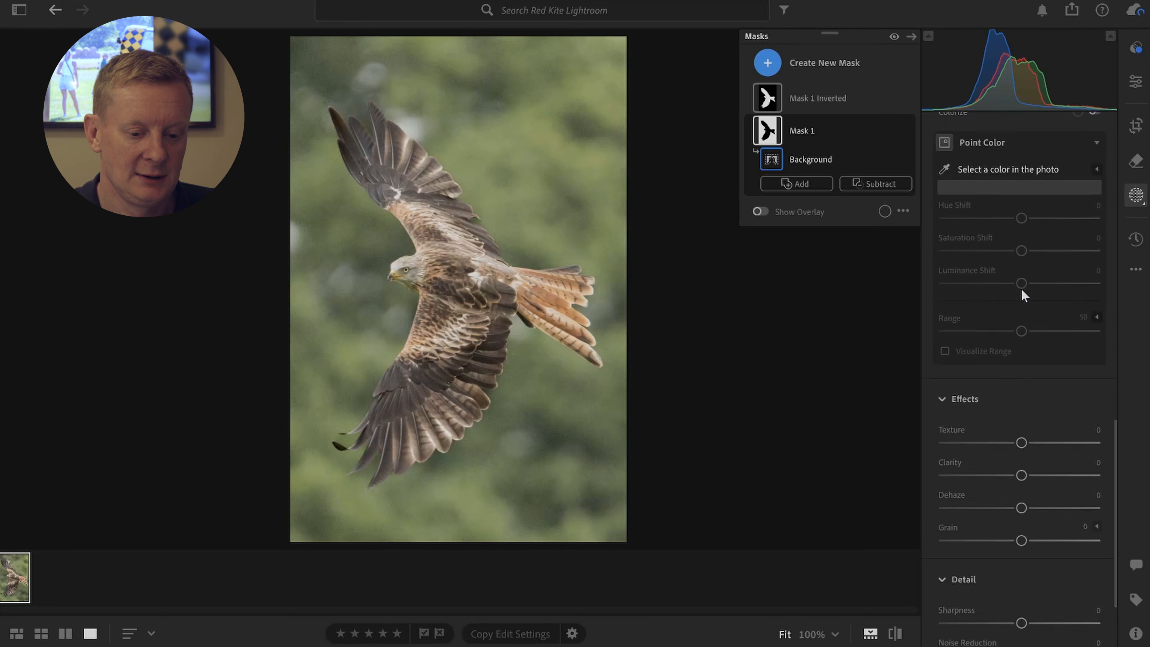
pyautogui.moveTo(1022, 356); pyautogui.dragTo(1096, 342)
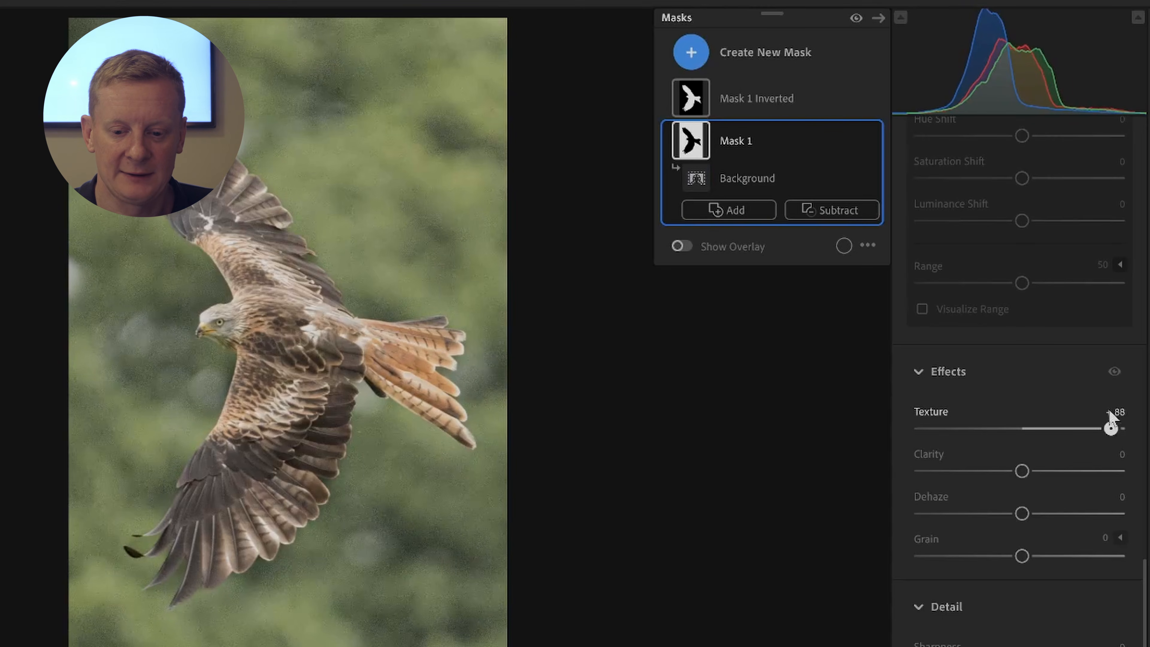
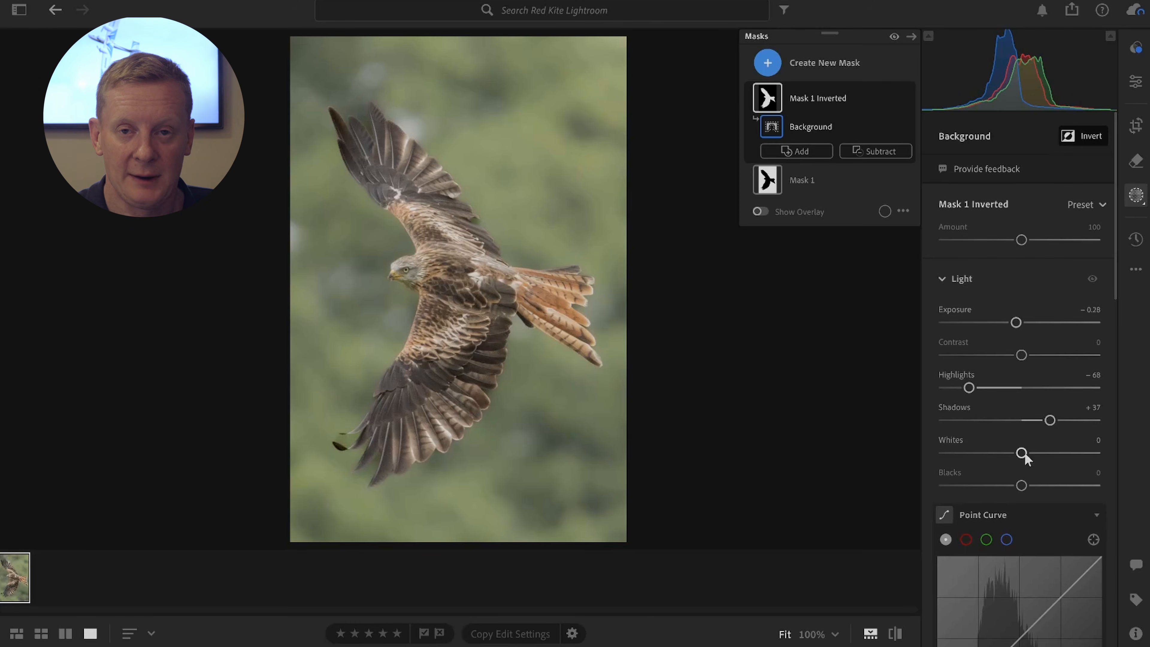
# Step: Set the whites to +25 and the blacks to -20 on the inverted mask covering the bird
pyautogui.moveTo(1022, 453); pyautogui.dragTo(1044, 457)
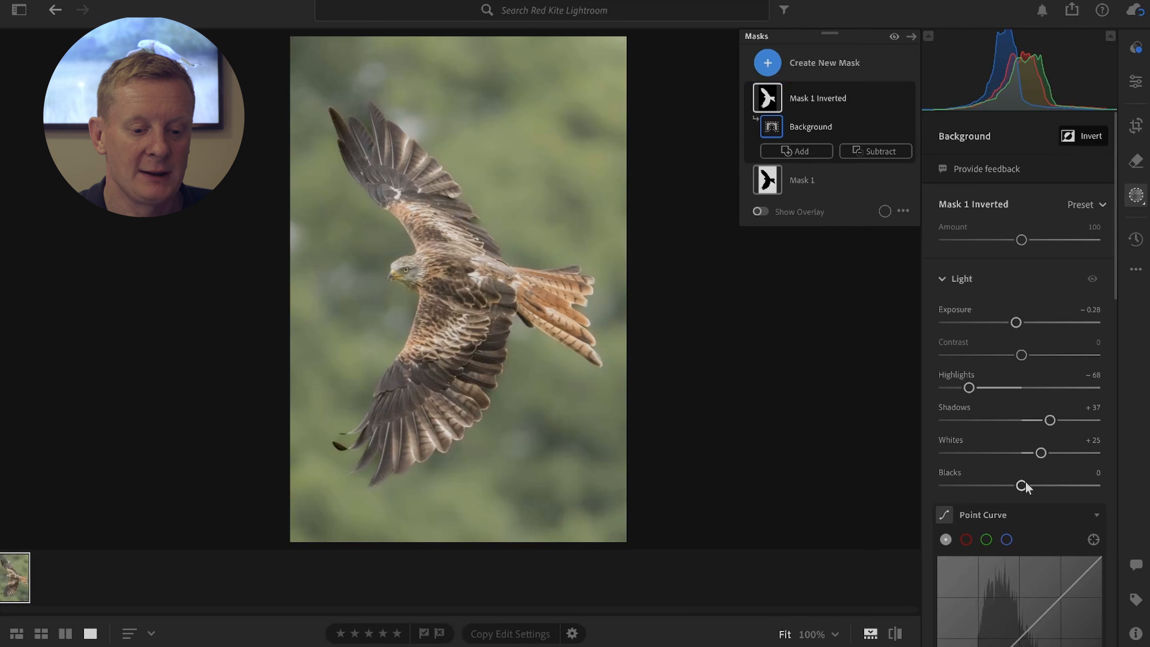
pyautogui.moveTo(1022, 486); pyautogui.dragTo(1008, 486)
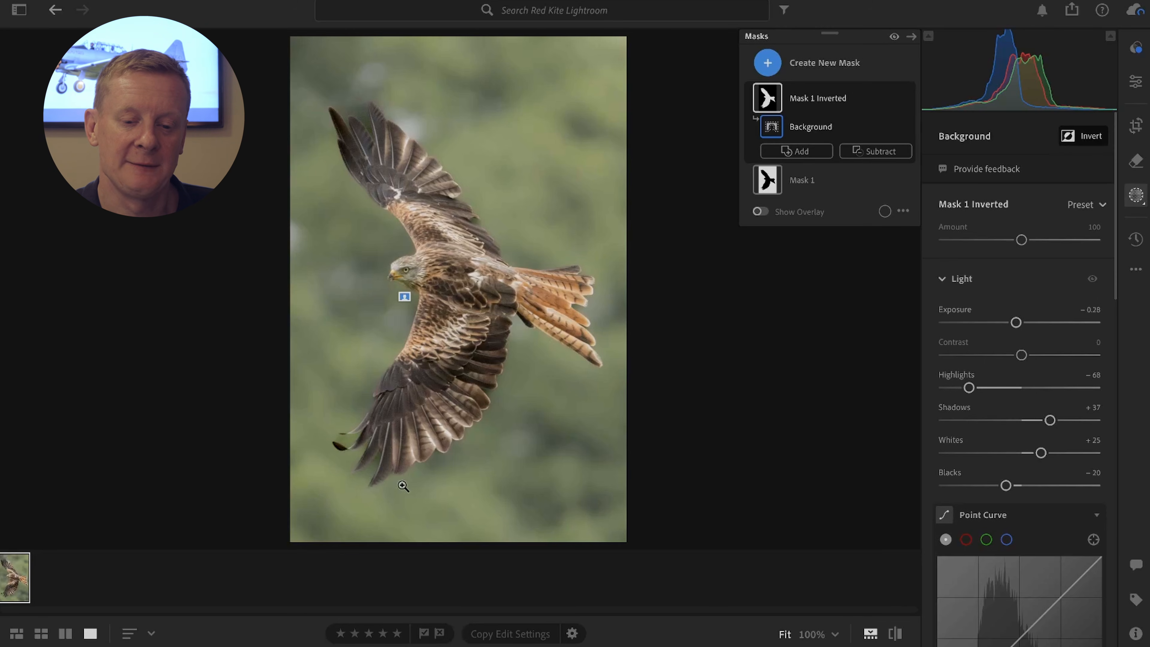
# Step: Darken the photo's lower-left background to exposure -1.28 with a new Background mask intersected by a linear gradient from that corner towards the bird's tail
pyautogui.click(768, 66)
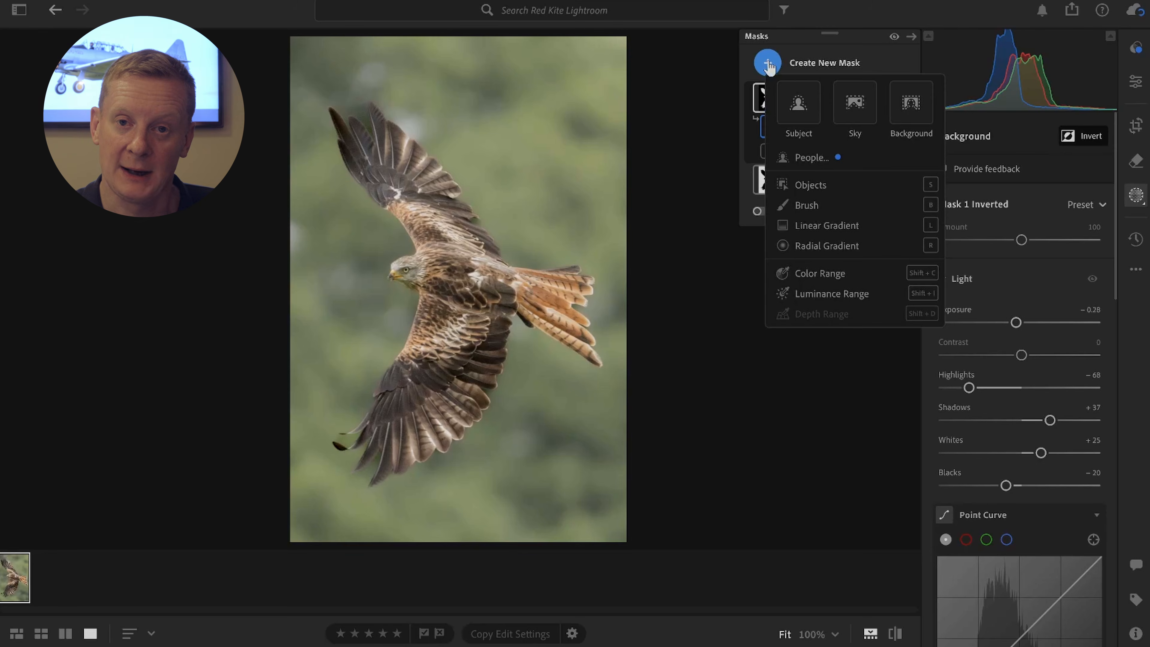
pyautogui.click(909, 112)
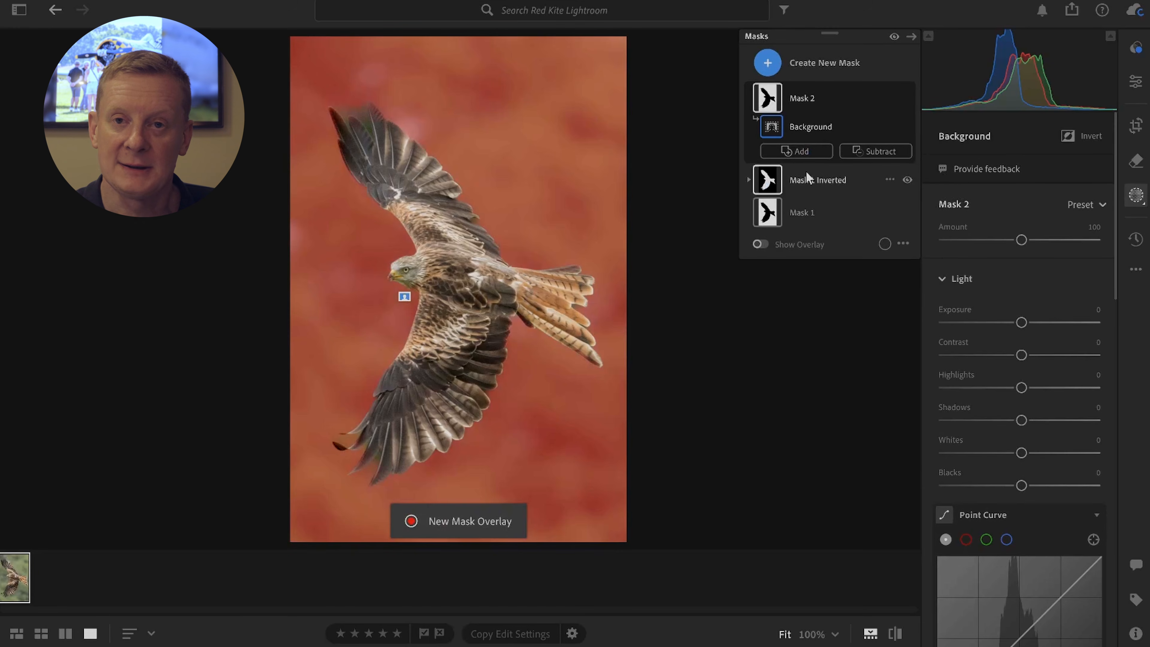
pyautogui.click(889, 101)
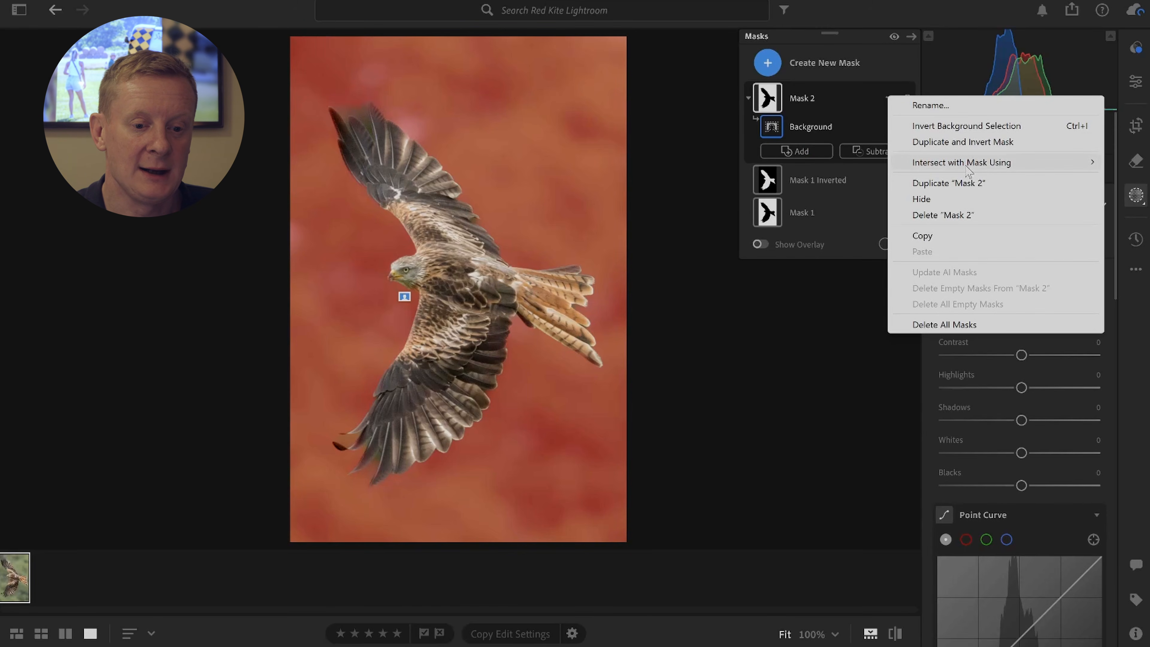
pyautogui.moveTo(969, 168)
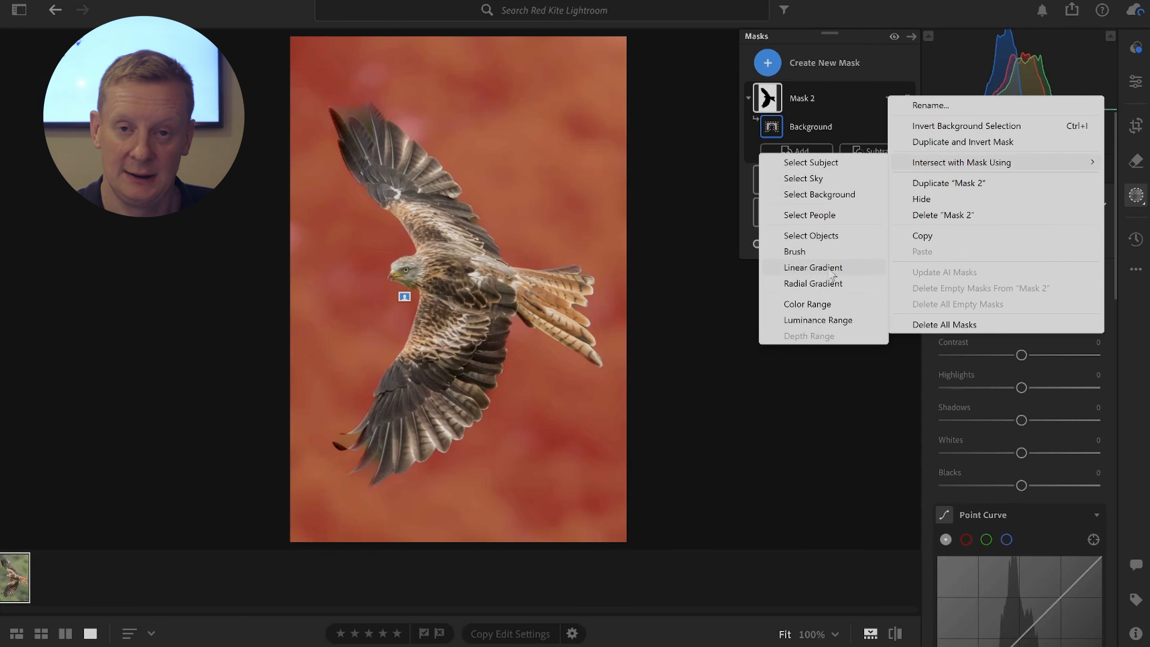
pyautogui.click(829, 266)
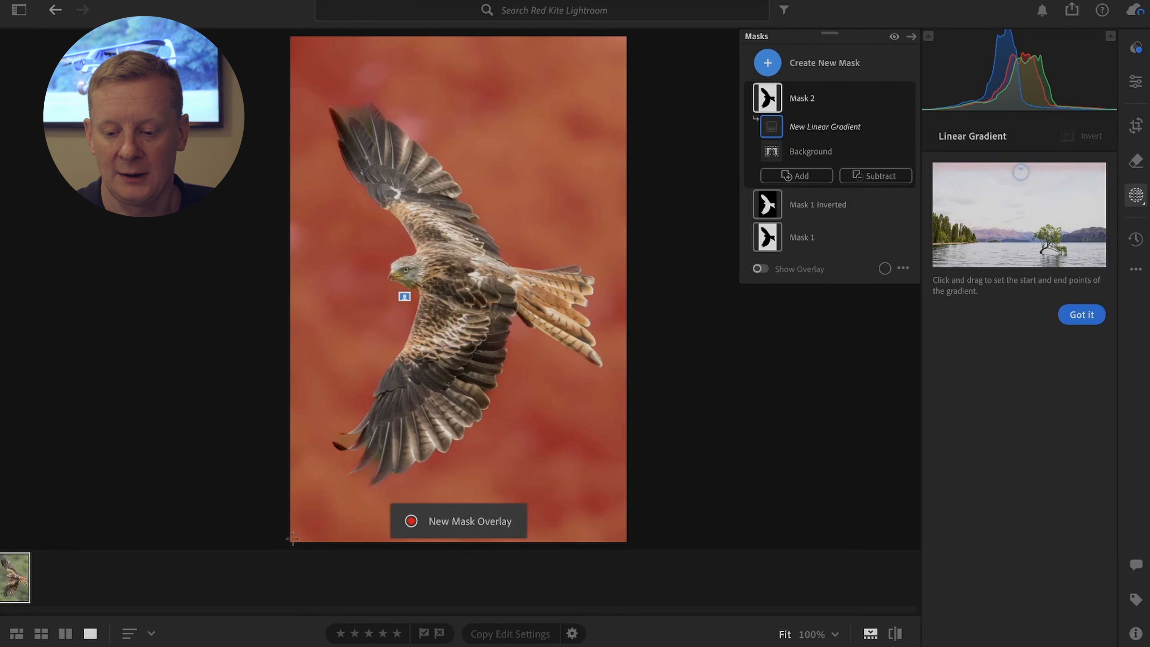
pyautogui.moveTo(293, 536); pyautogui.dragTo(549, 286)
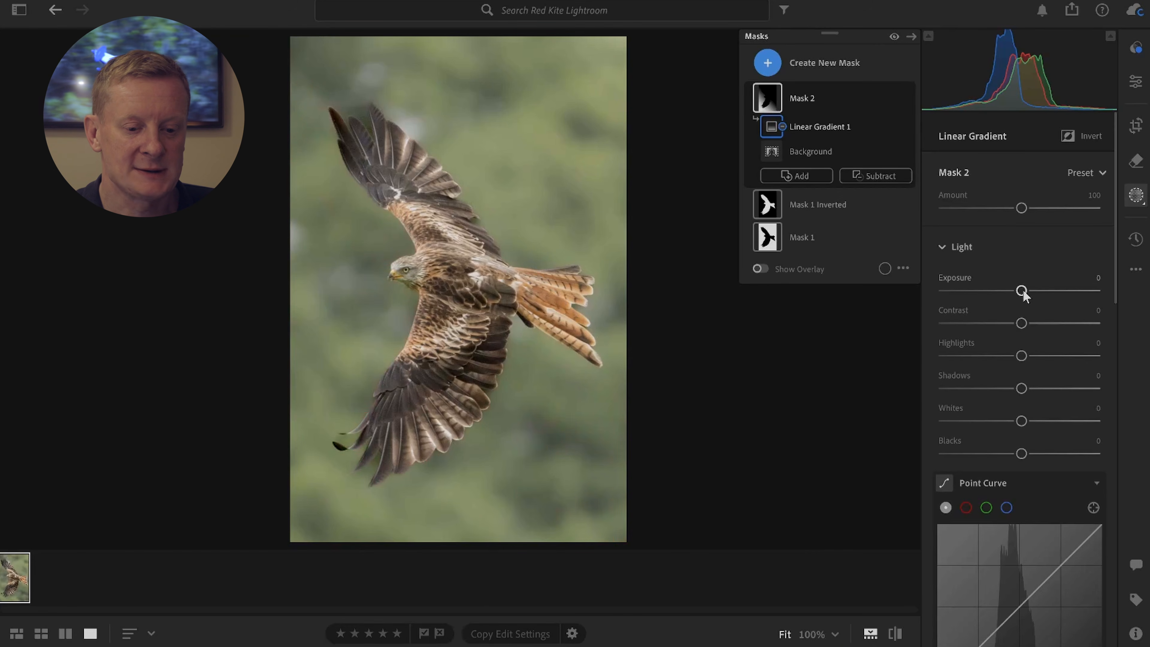
pyautogui.moveTo(1021, 290); pyautogui.dragTo(997, 292)
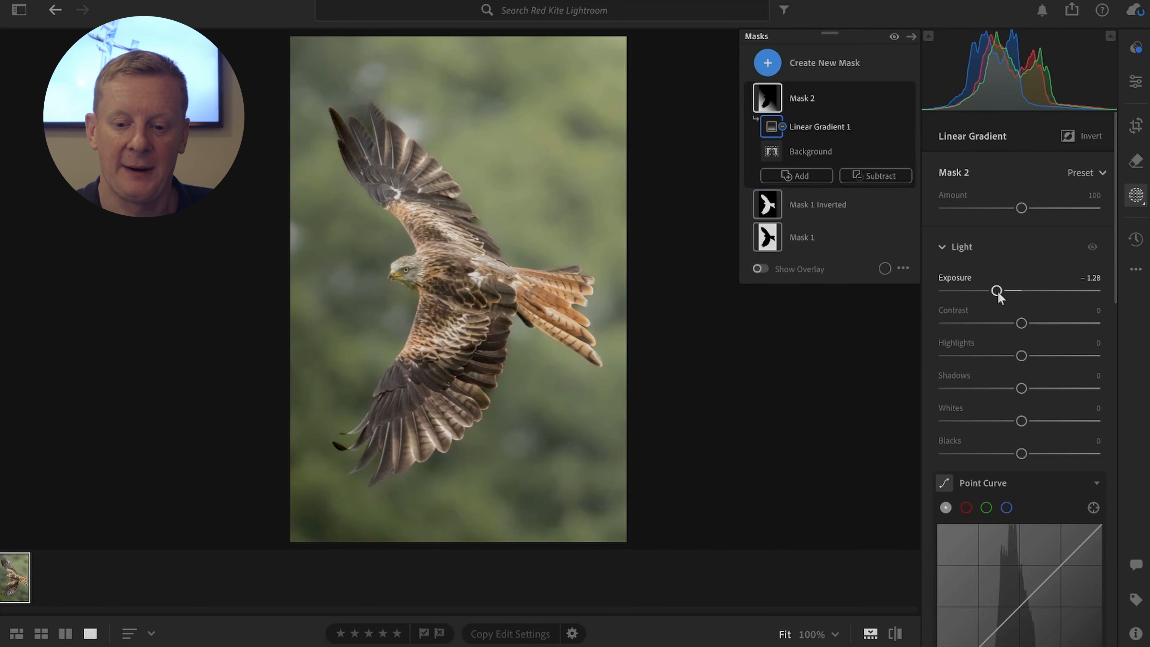
pyautogui.moveTo(672, 439)
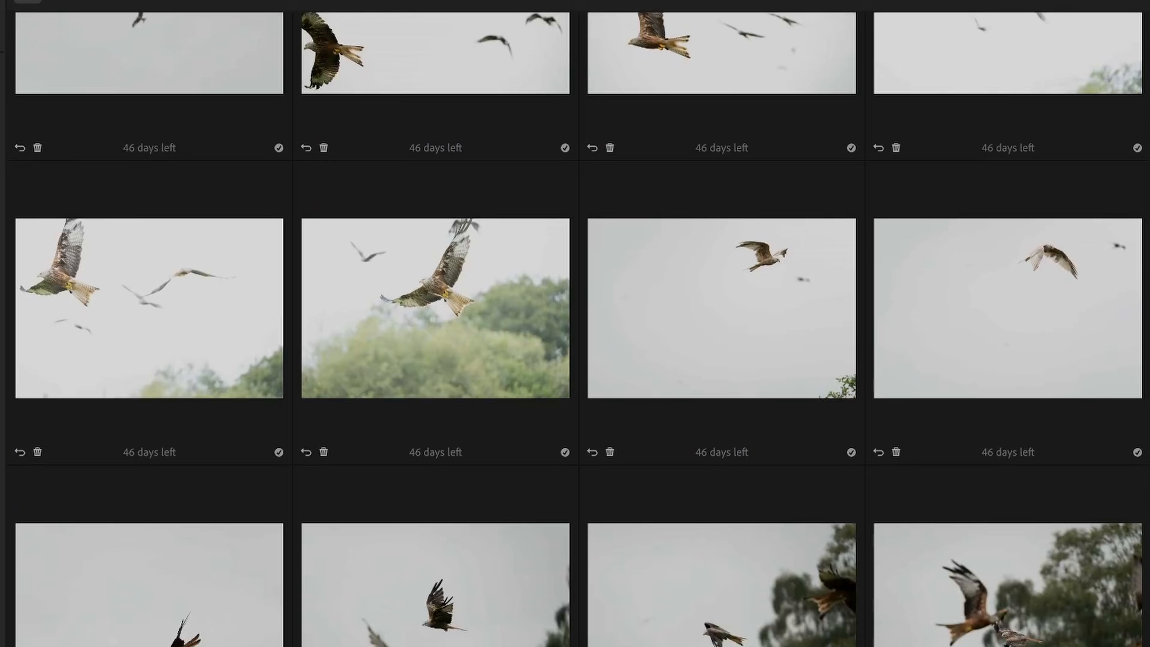
pyautogui.scroll(-5, 575, 323)
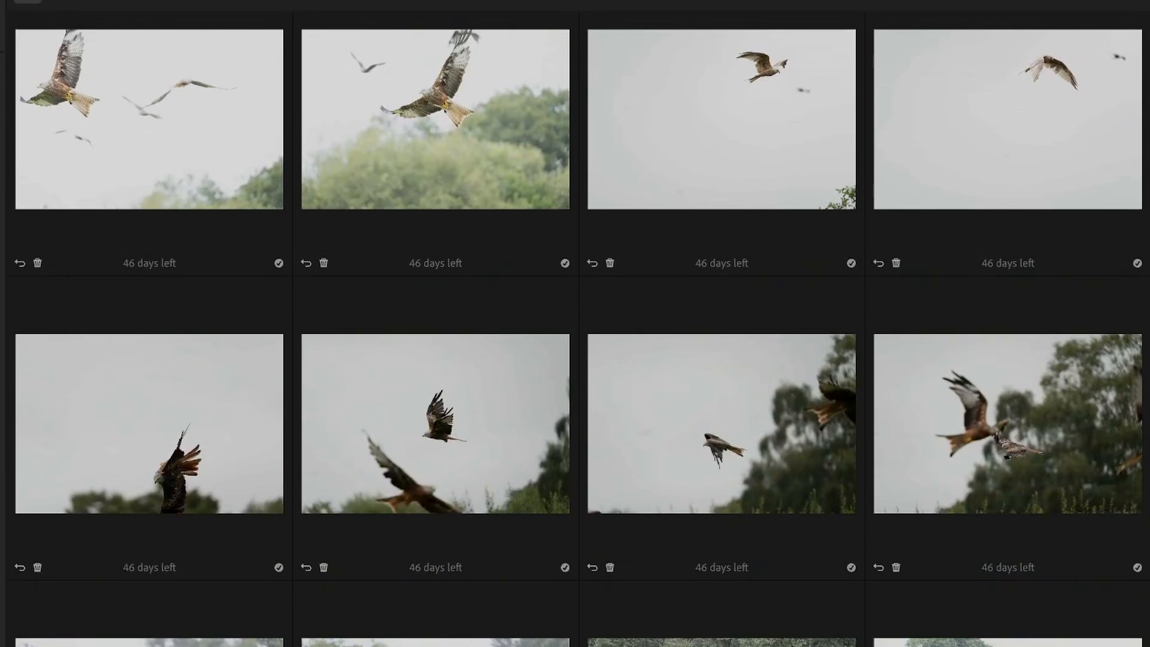
pyautogui.scroll(-10, 575, 323)
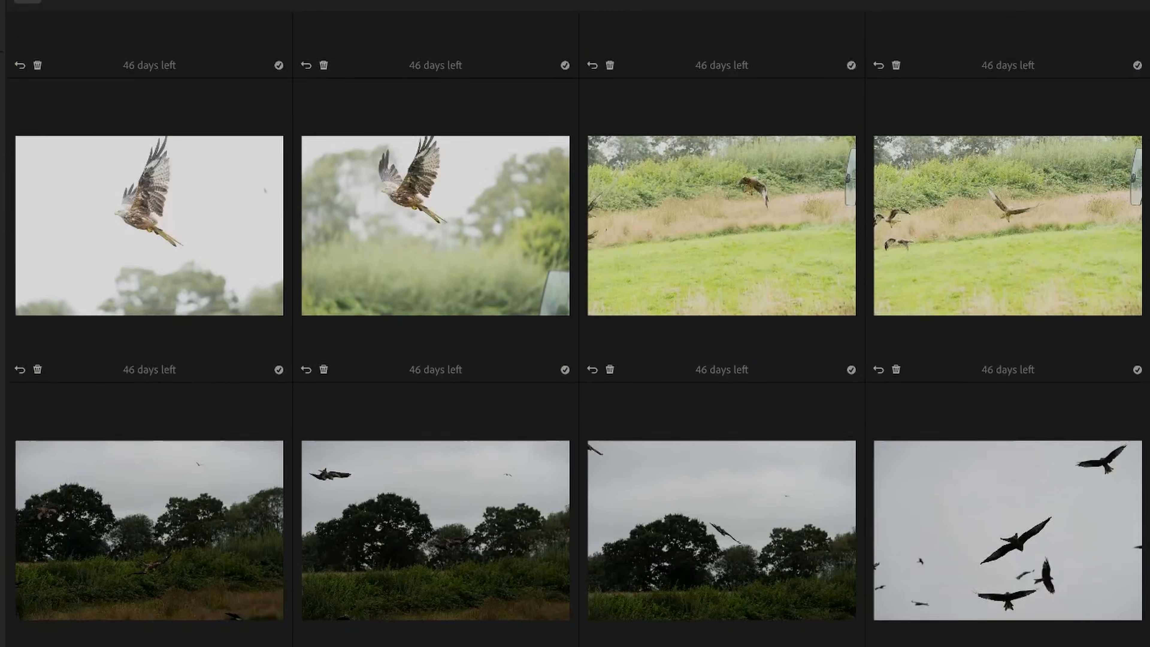
pyautogui.scroll(-10, 575, 324)
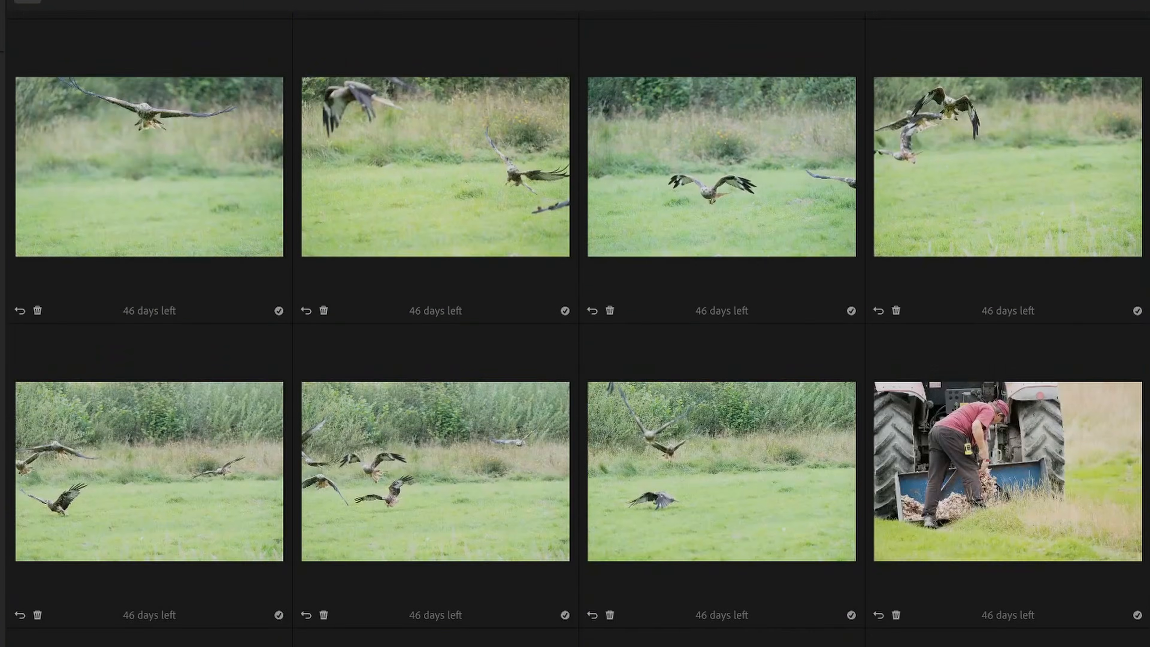
pyautogui.scroll(-10, 575, 324)
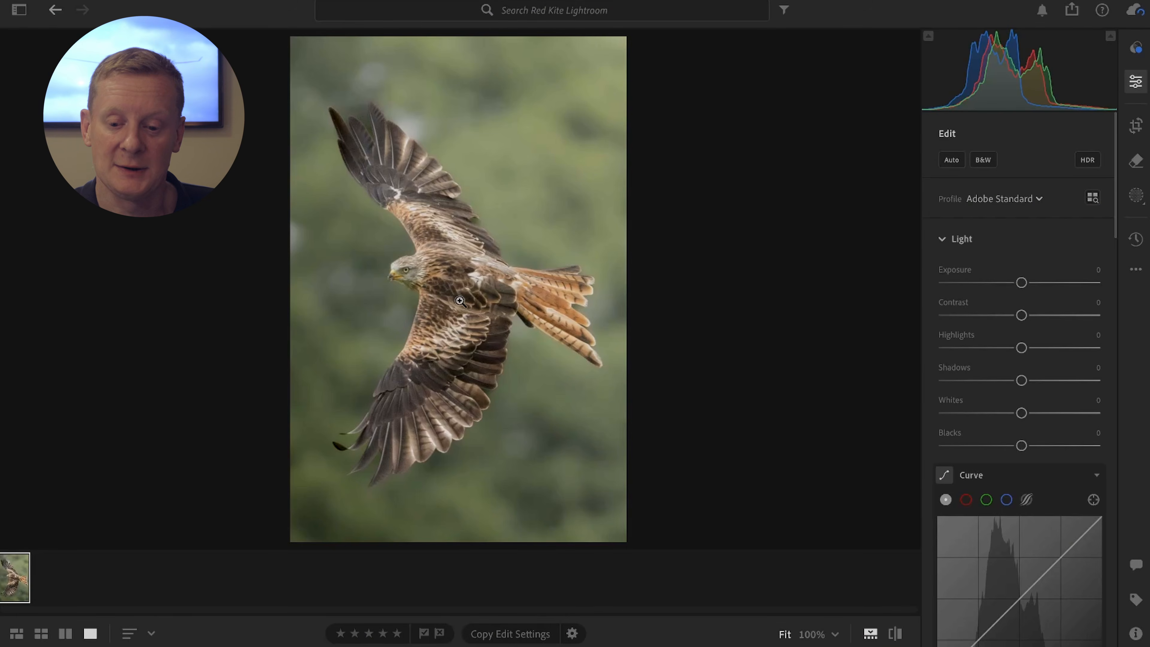
# Step: Set the whole photo's sharpening to 83 while viewing the bird's head up close
pyautogui.click(416, 281)
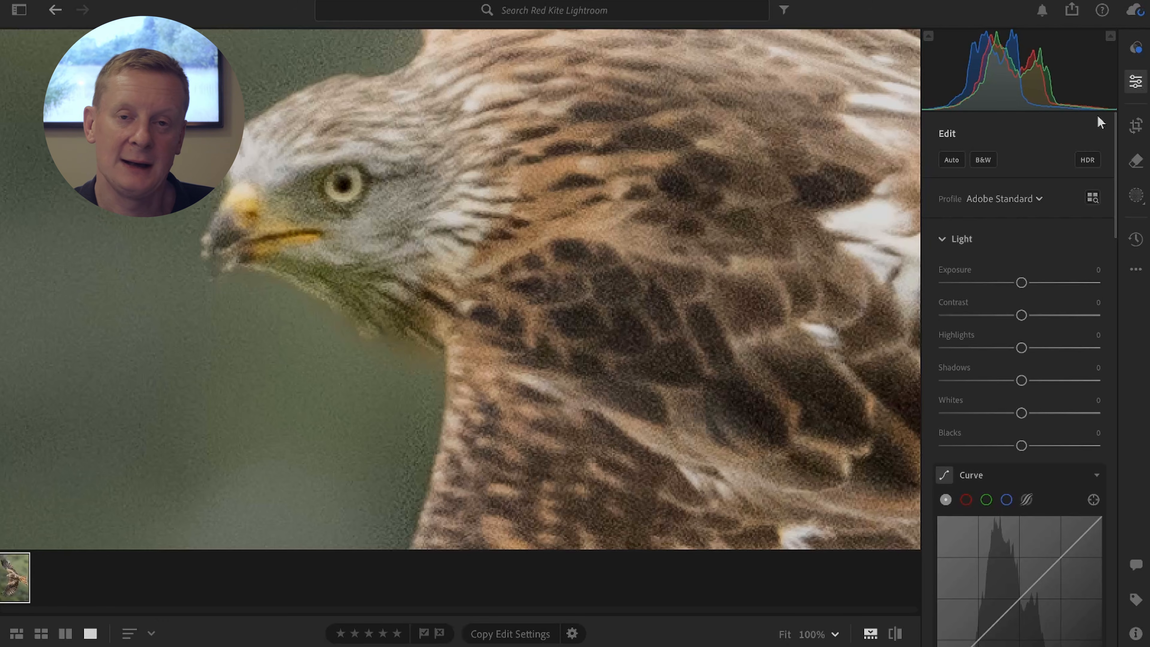
pyautogui.scroll(-10, 1029, 314)
pyautogui.scroll(-12, 1037, 317)
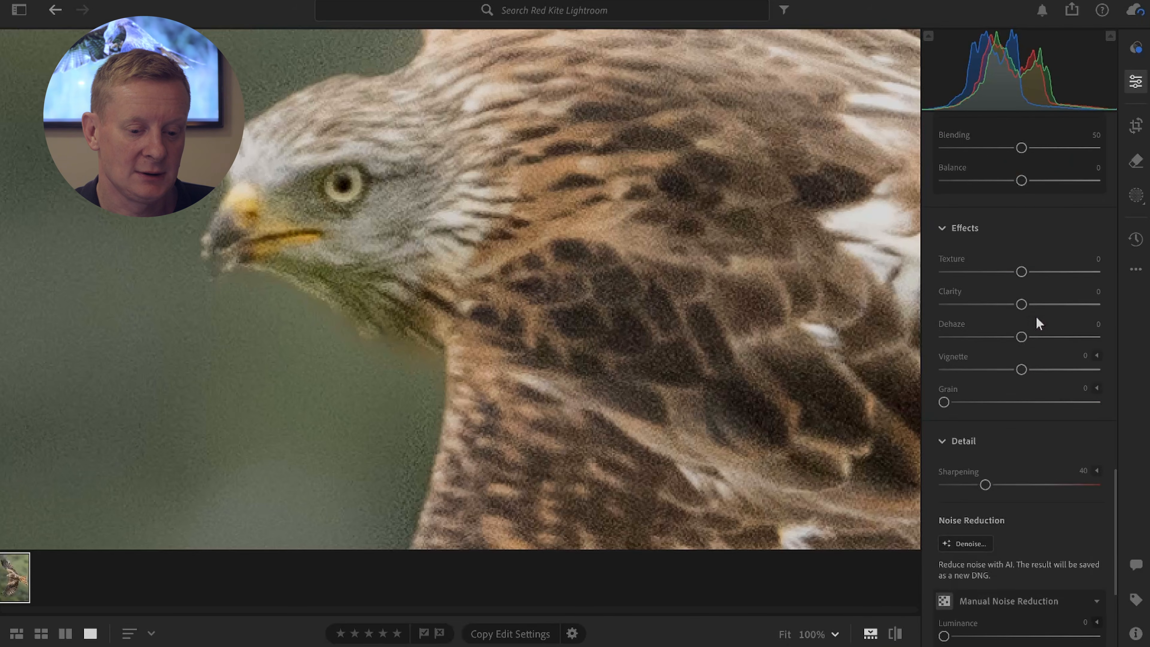
pyautogui.scroll(-2, 1037, 320)
pyautogui.moveTo(985, 394); pyautogui.dragTo(1030, 393)
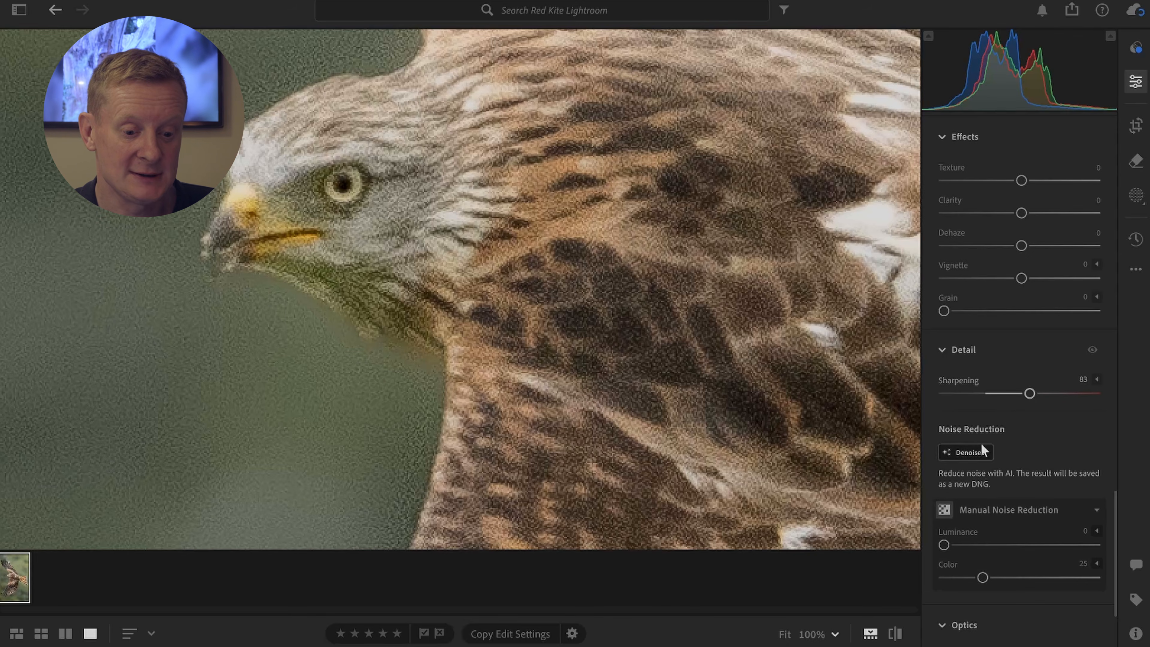
# Step: Check the Denoise preview on the bird's head and enhance the photo with a Denoise amount of 59, without creating a stack
pyautogui.click(973, 452)
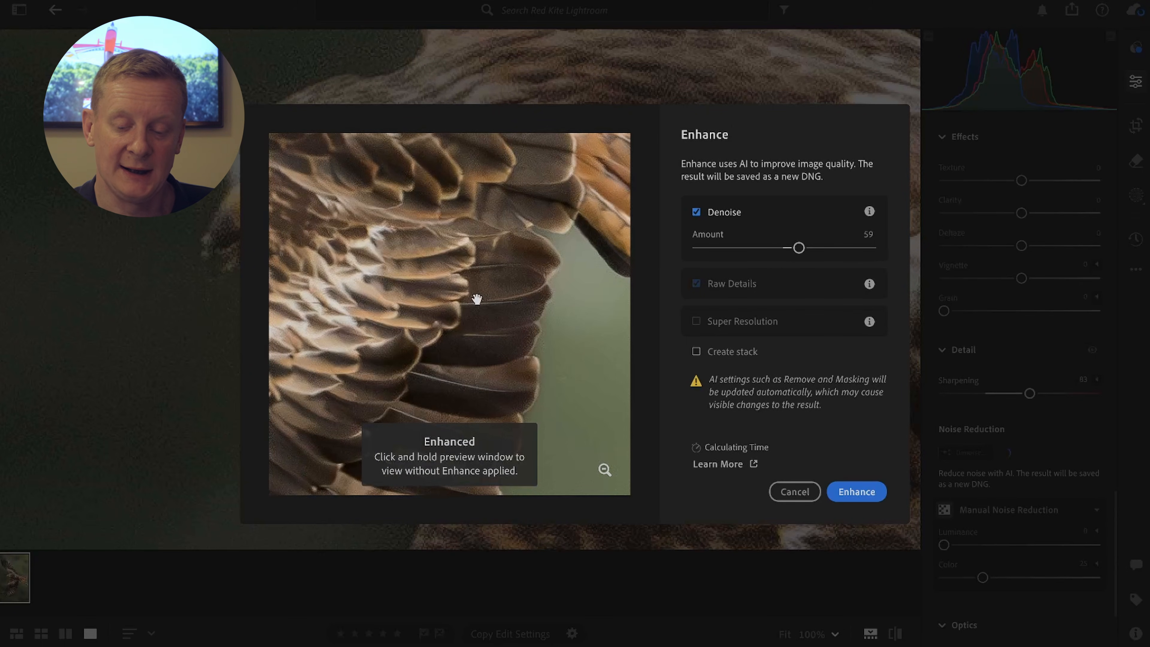
pyautogui.moveTo(403, 295); pyautogui.dragTo(639, 473)
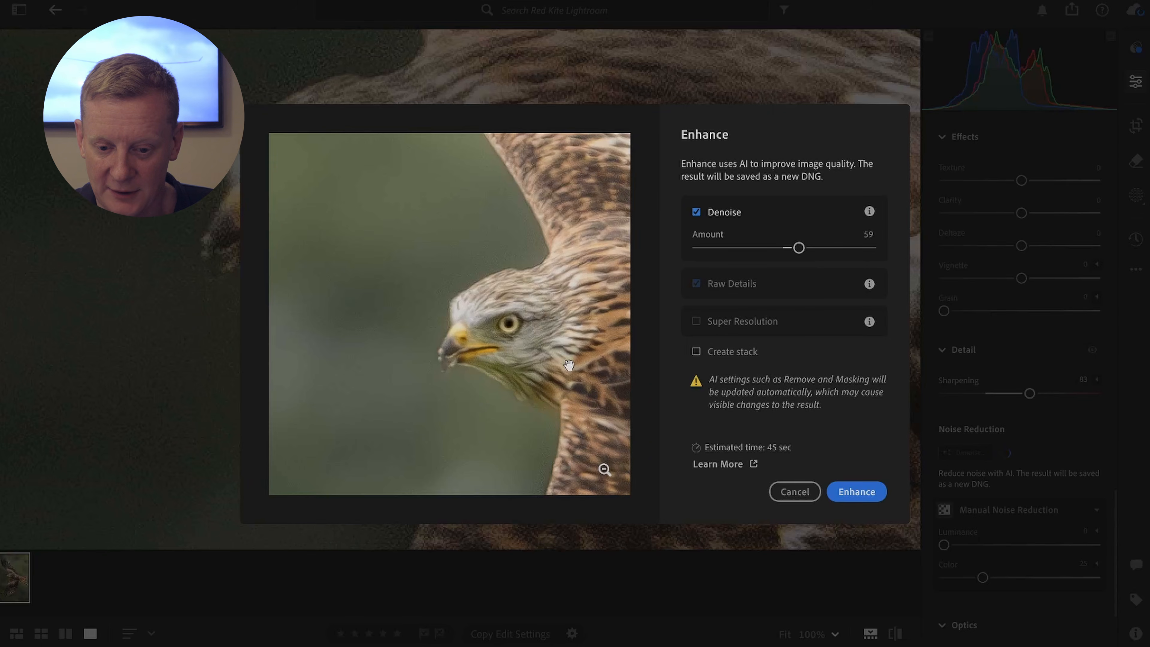
pyautogui.click(847, 493)
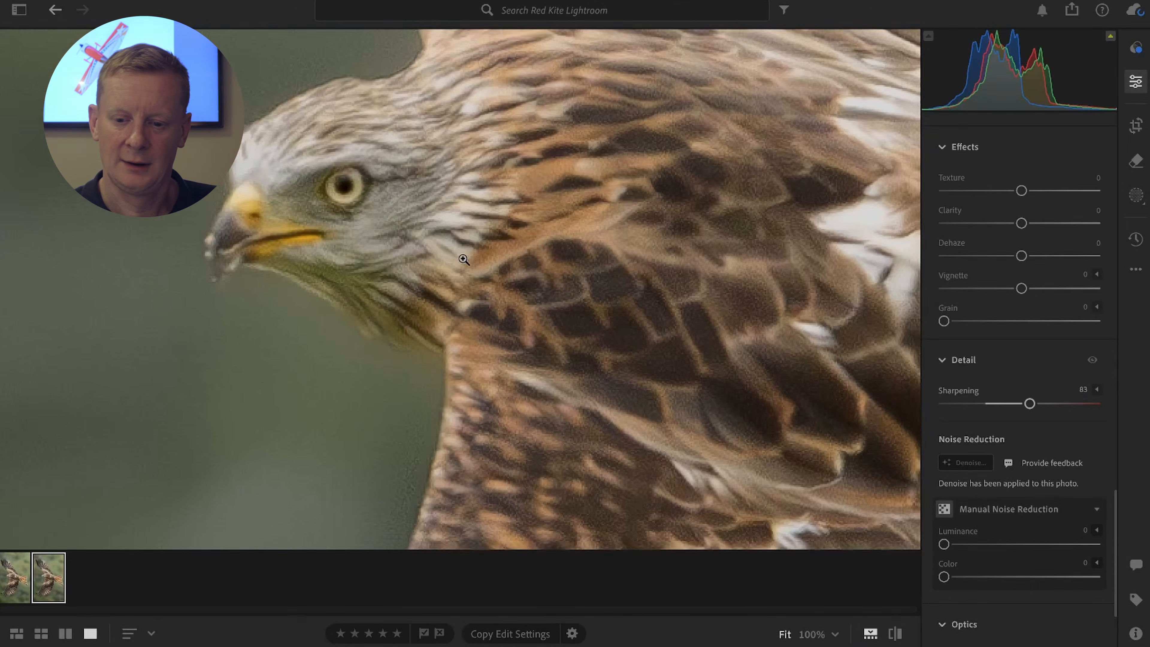
# Step: Examine the denoised copy's background, feather edges and wing detail up close for remaining noise
pyautogui.click(463, 258)
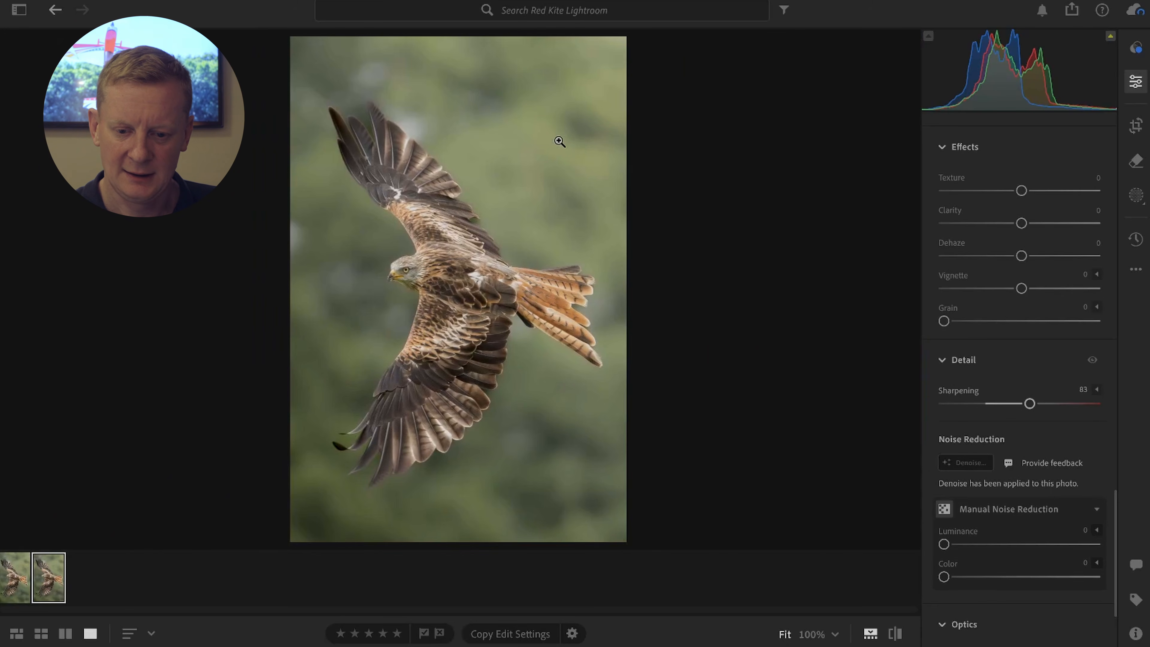
pyautogui.click(546, 136)
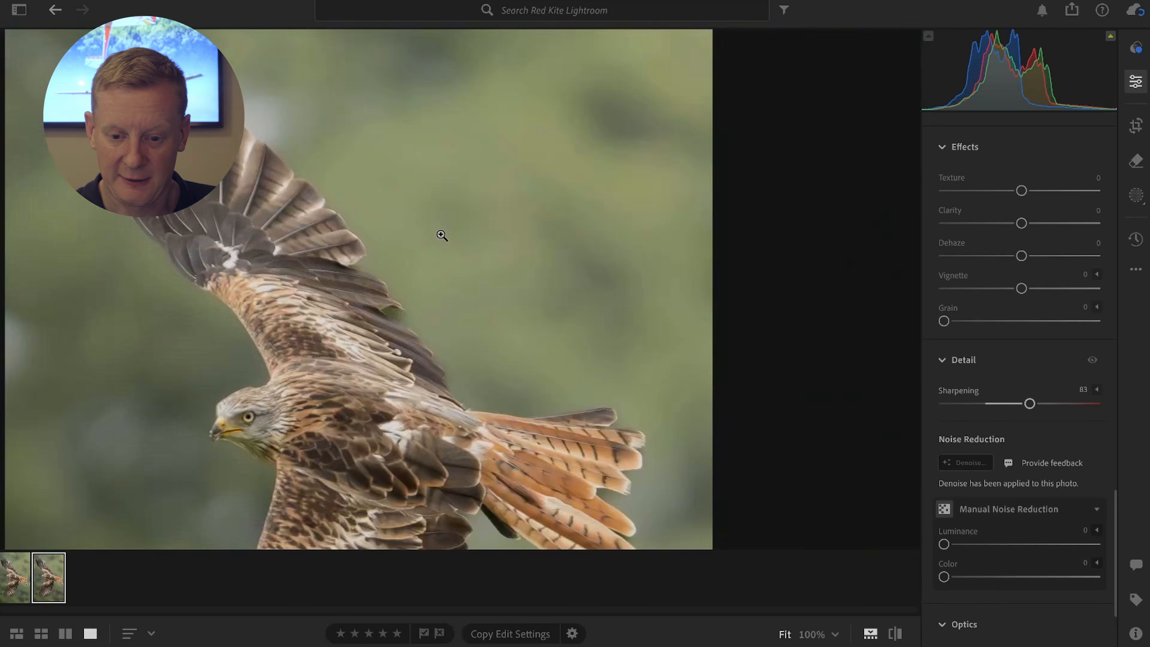
pyautogui.click(442, 236)
pyautogui.click(520, 426)
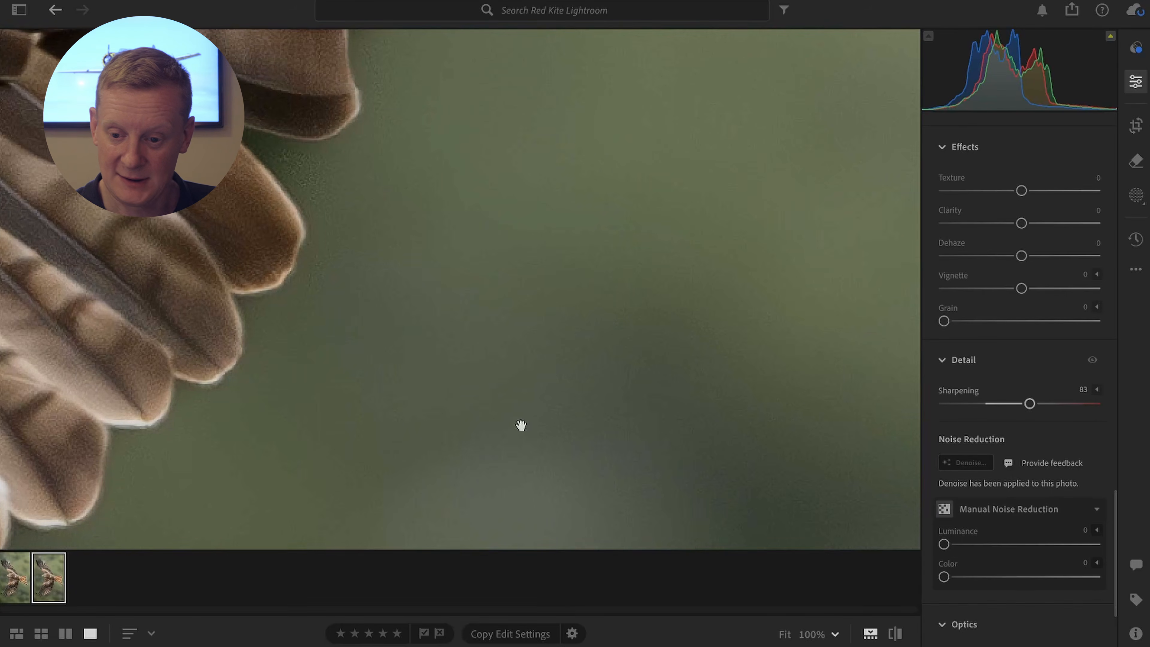
pyautogui.moveTo(465, 326); pyautogui.dragTo(623, 297)
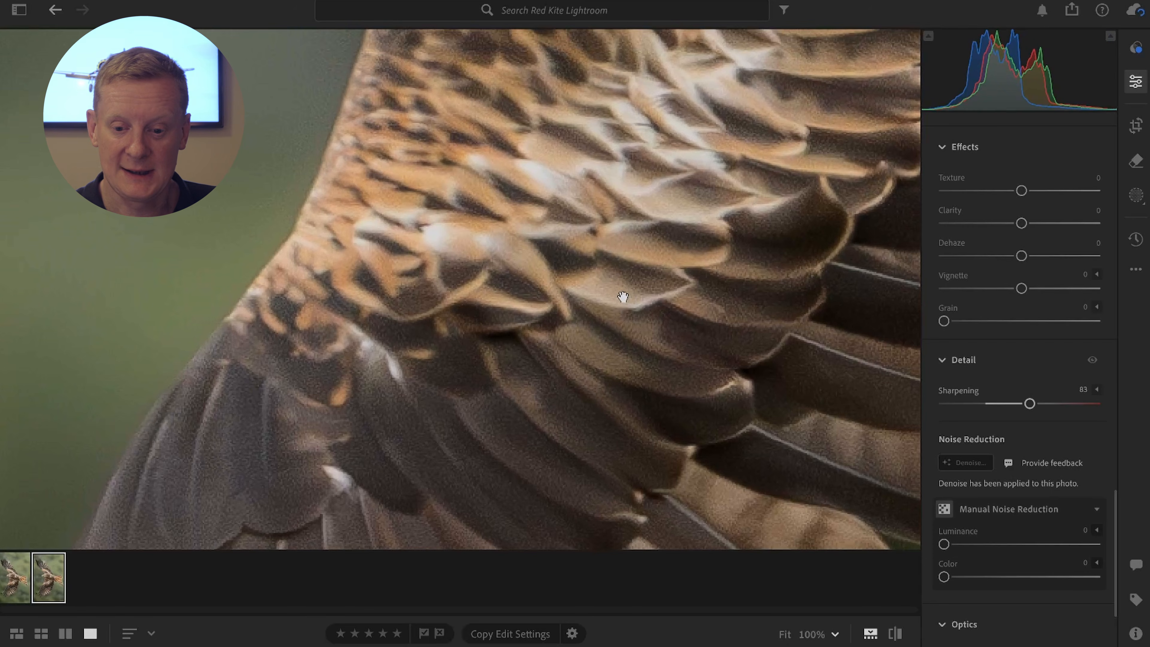
pyautogui.moveTo(498, 267); pyautogui.dragTo(543, 330)
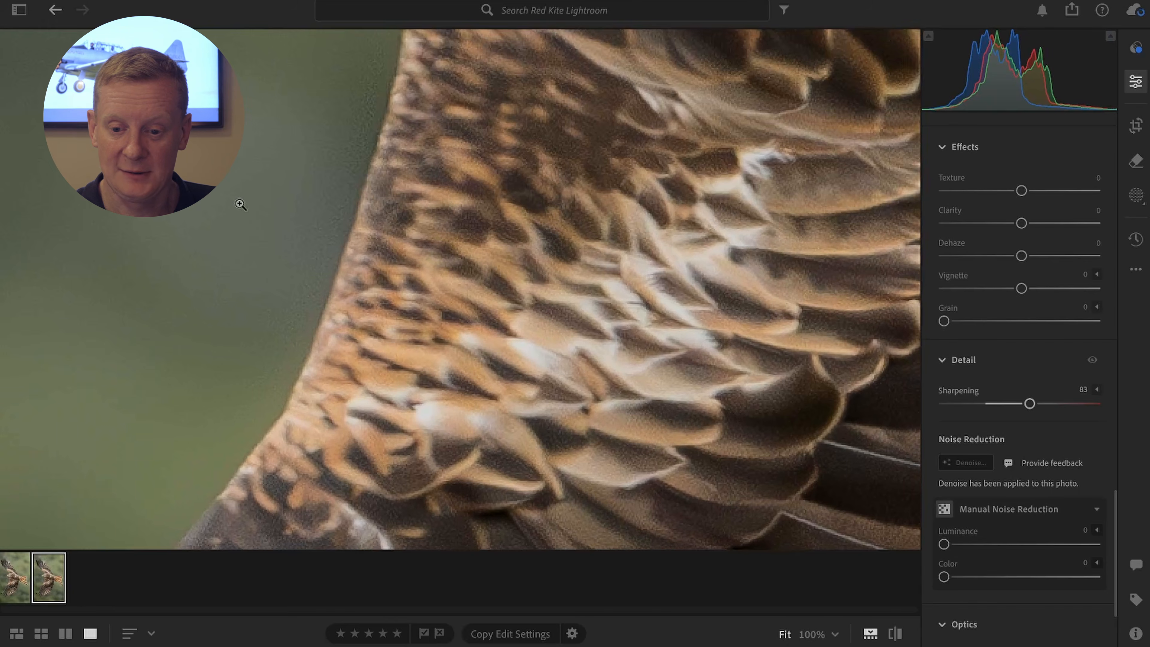